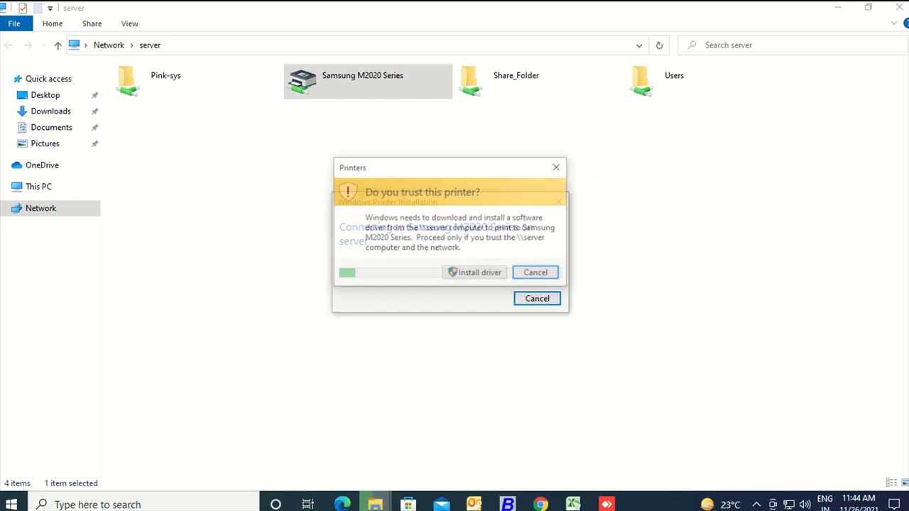
# - Try to install the driver for the shared Samsung M2020 Series printer from the server computer
pyautogui.click(474, 274)
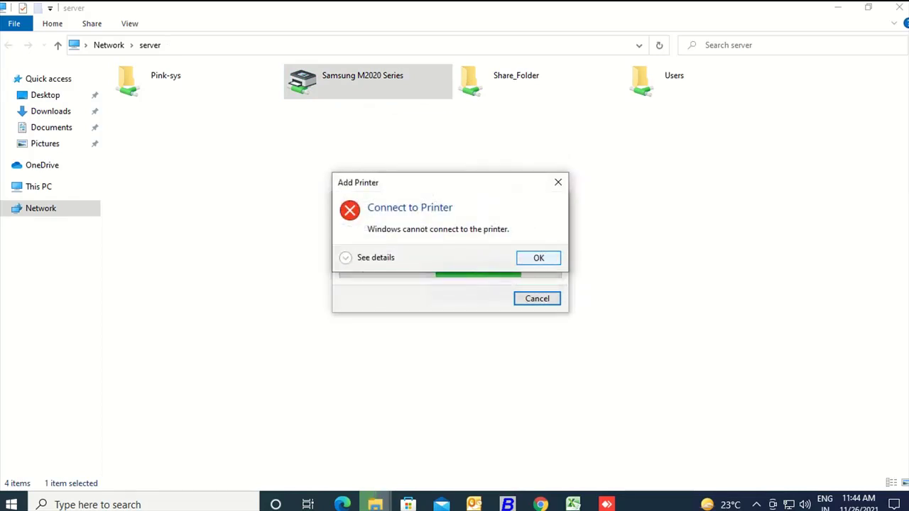
pyautogui.press('Return')
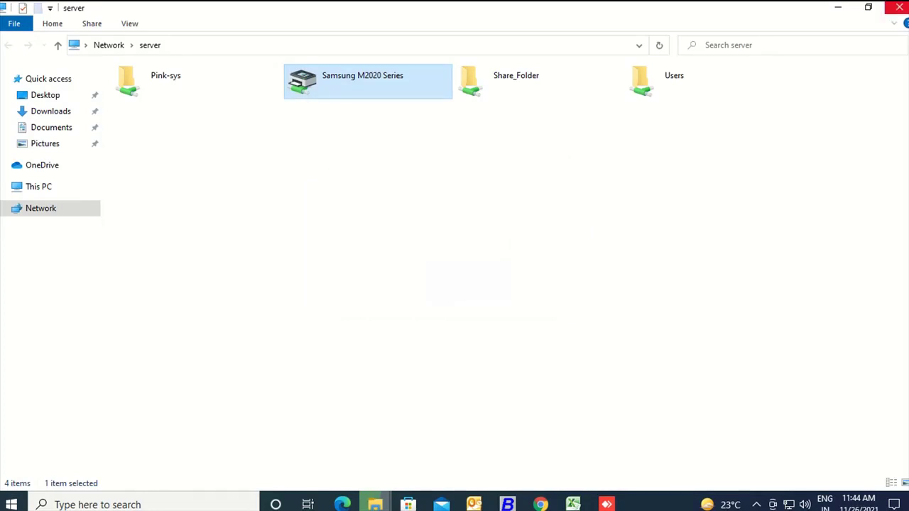
# - Copy the shared printer's network path \\server\Samsung M2020 Series to the clipboard
pyautogui.click(355, 45)
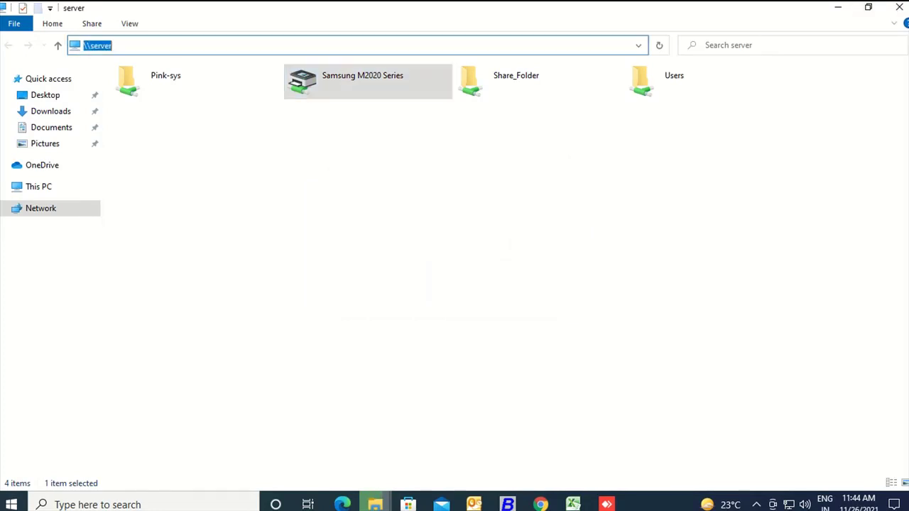
pyautogui.press('End')
pyautogui.write('\\')
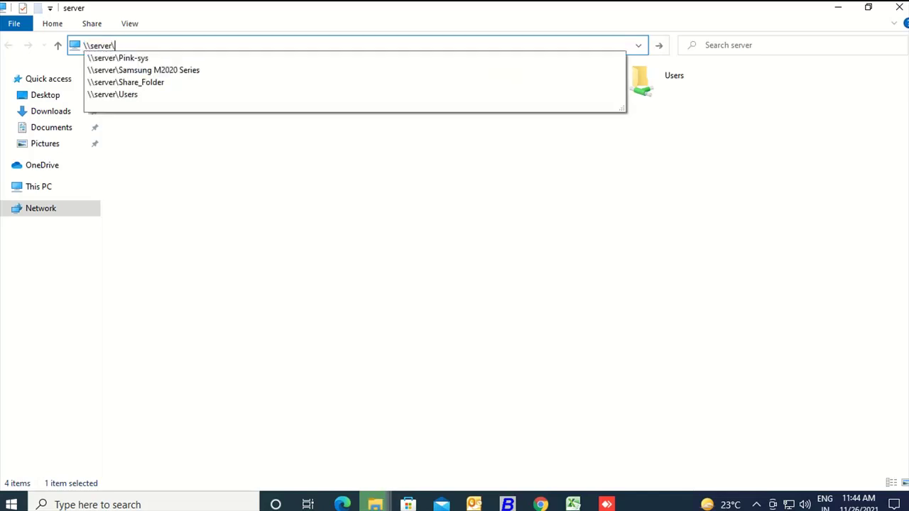
pyautogui.press('Down')
pyautogui.press('Down')
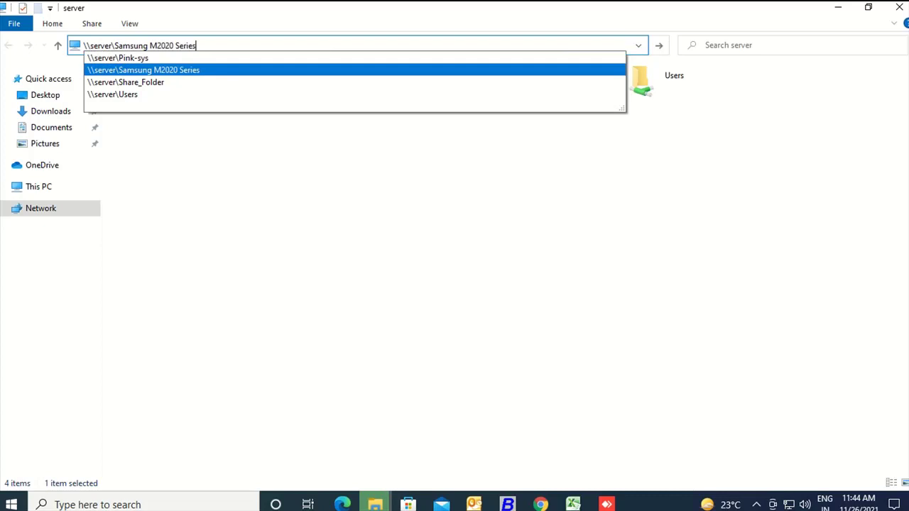
pyautogui.hotkey('ctrl', 'a')
pyautogui.hotkey('ctrl', 'c')
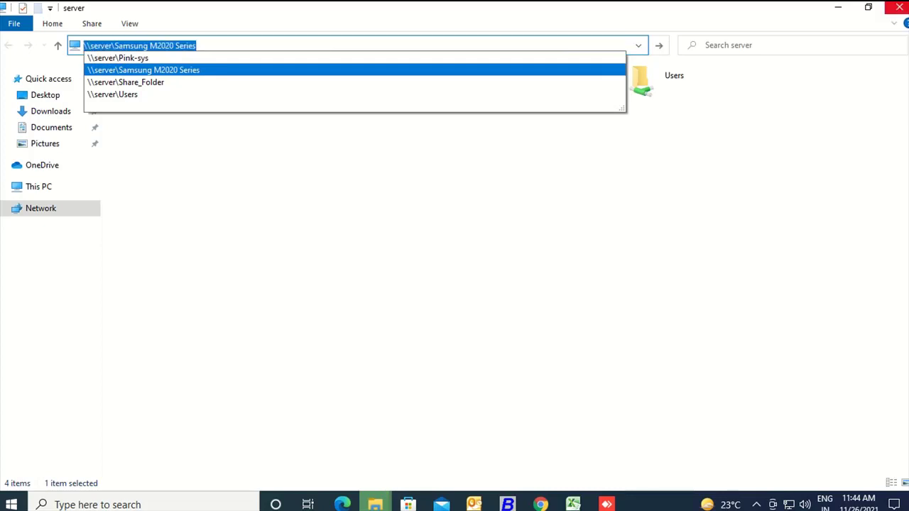
pyautogui.press('Escape')
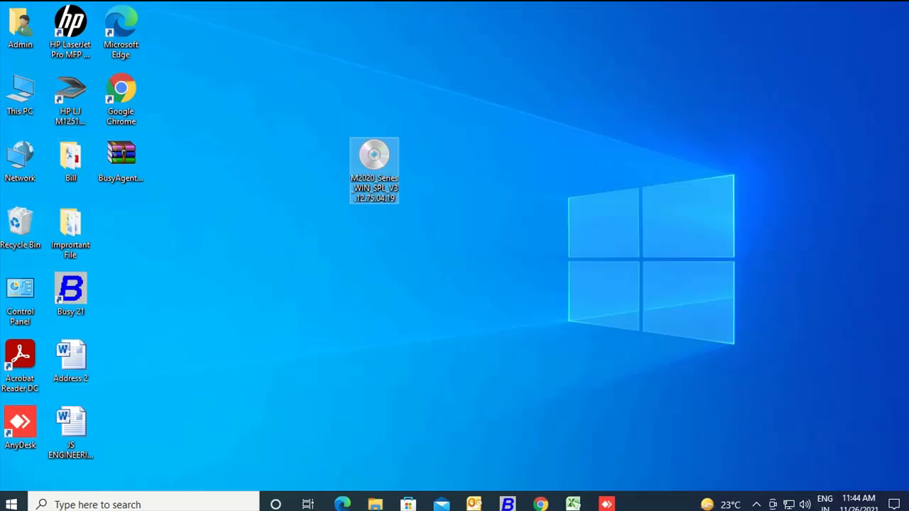
# - Open Devices and Printers in Control Panel
pyautogui.click(20, 298)
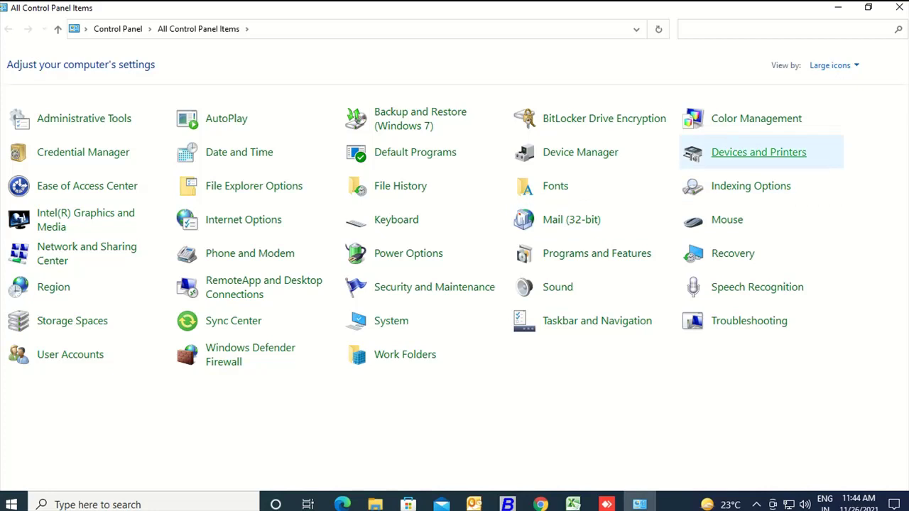
pyautogui.click(758, 152)
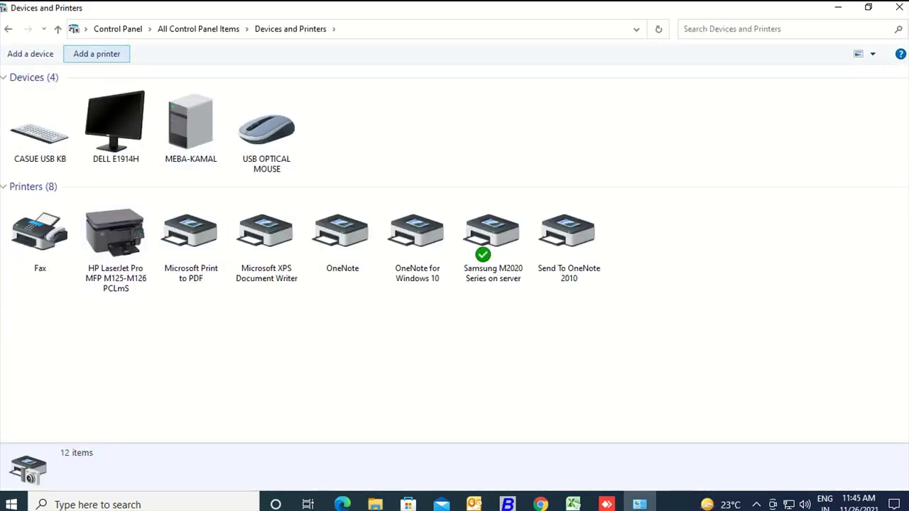
pyautogui.click(97, 53)
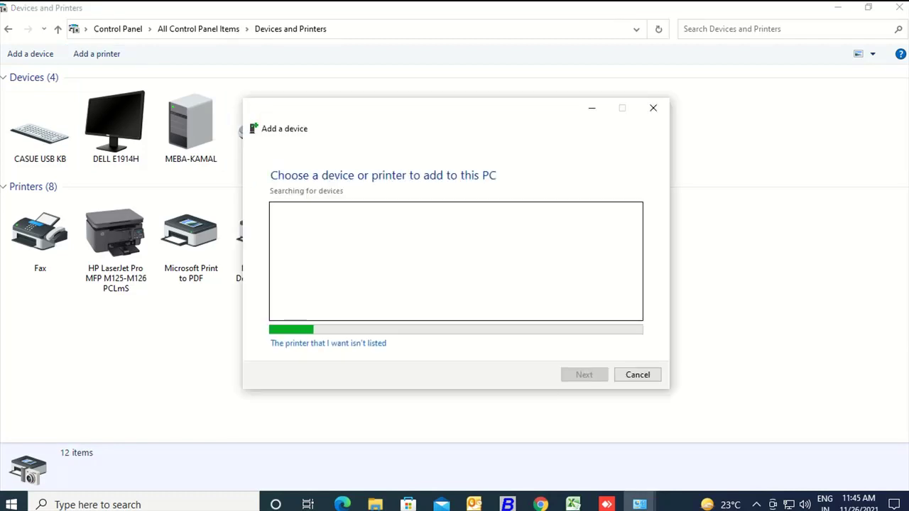
pyautogui.click(637, 374)
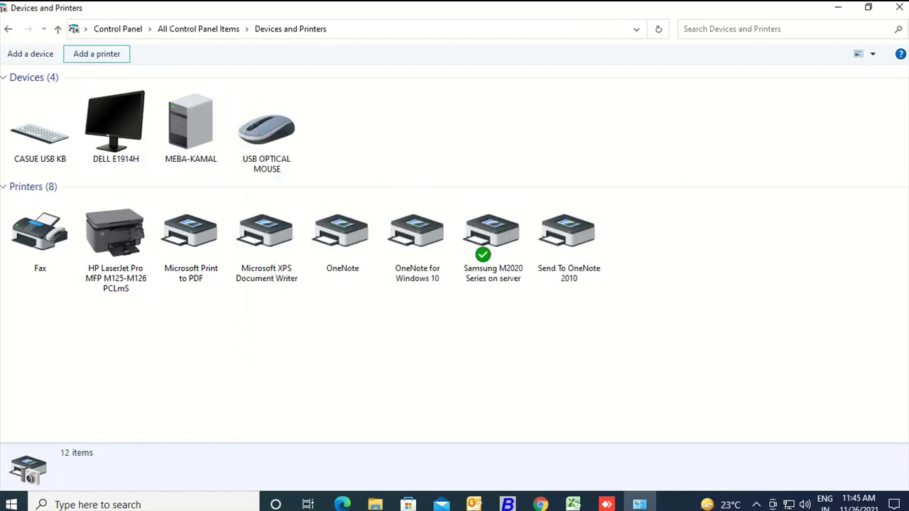
# - Remove the Samsung M2020 Series on server printer from the installed printers
pyautogui.click(492, 241)
pyautogui.rightClick(501, 259)
pyautogui.press('Down')
pyautogui.press('Down')
pyautogui.press('Down')
pyautogui.press('Down')
pyautogui.press('Down')
pyautogui.press('Down')
pyautogui.press('Down')
pyautogui.press('Return')
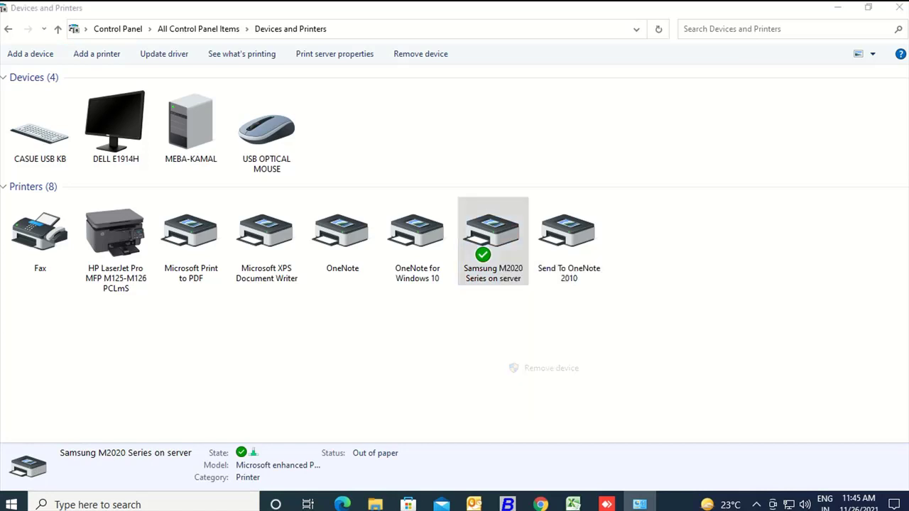
pyautogui.click(505, 246)
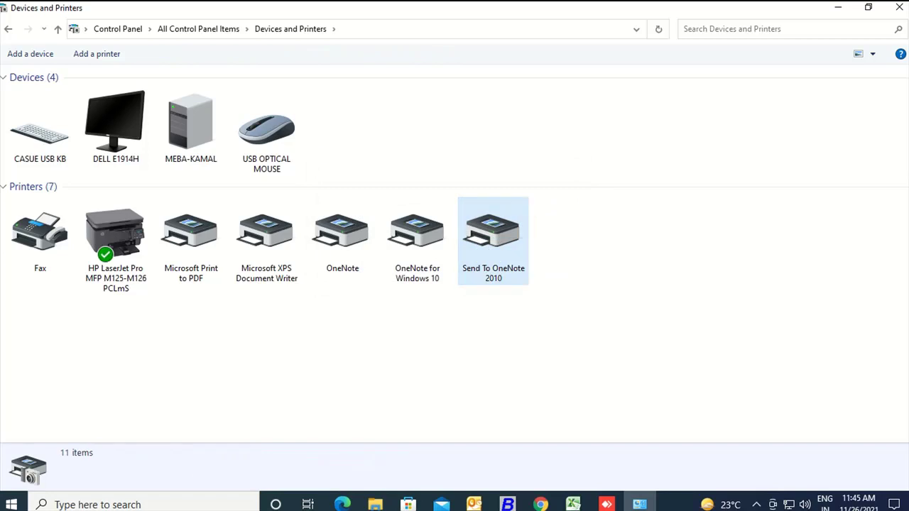
# - Start adding an unlisted printer as a local or network printer with manual settings
pyautogui.click(97, 53)
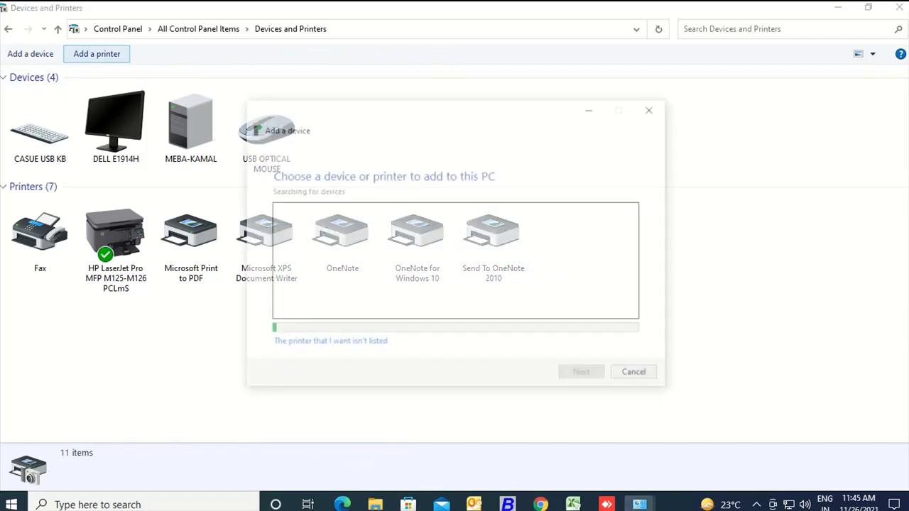
pyautogui.click(329, 343)
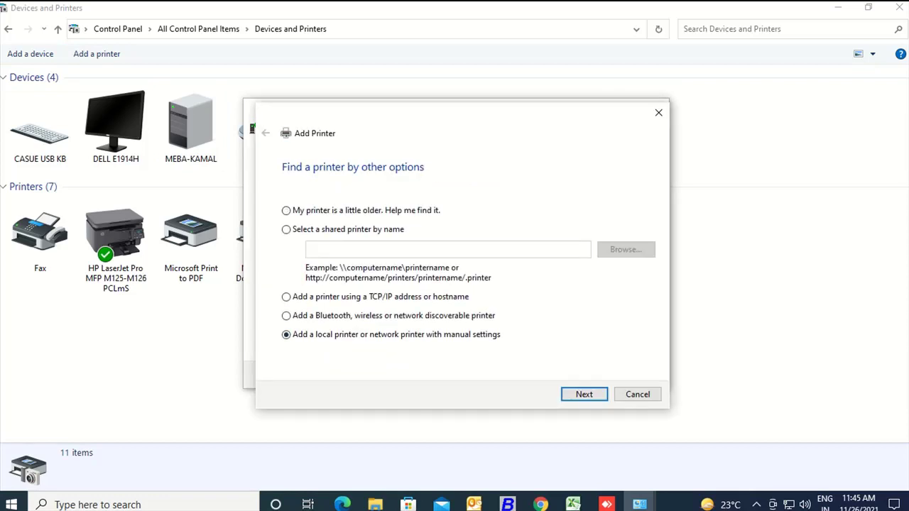
pyautogui.press('Return')
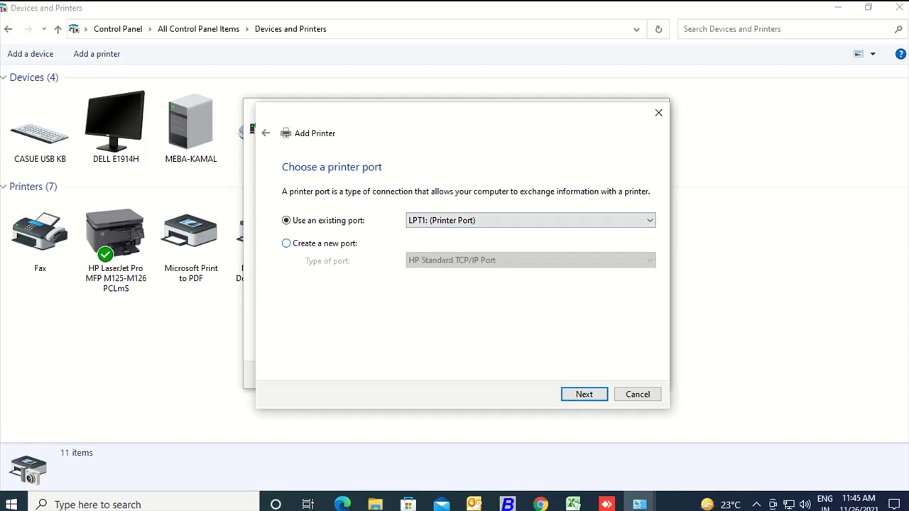
# - Create a new printer port of type Local Port with the copied name \\server\Samsung M2020 Series
pyautogui.click(286, 243)
pyautogui.click(529, 260)
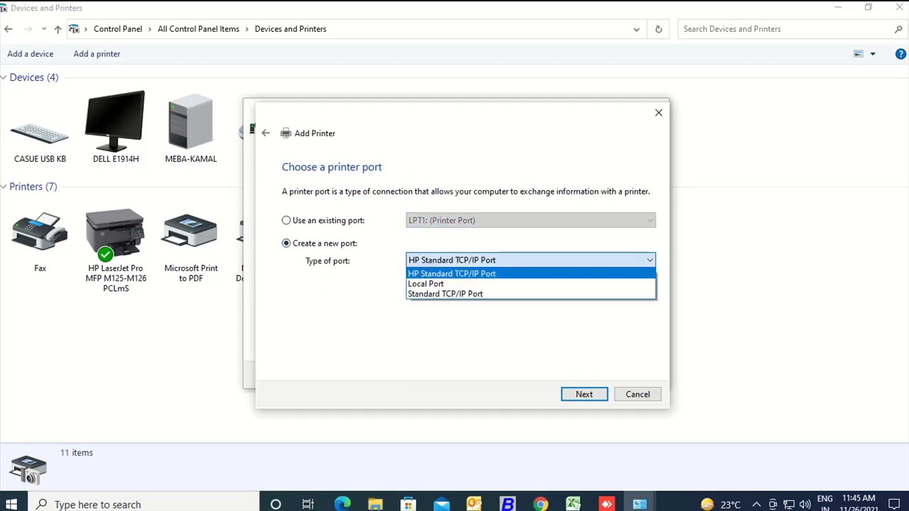
pyautogui.press('Down')
pyautogui.press('Return')
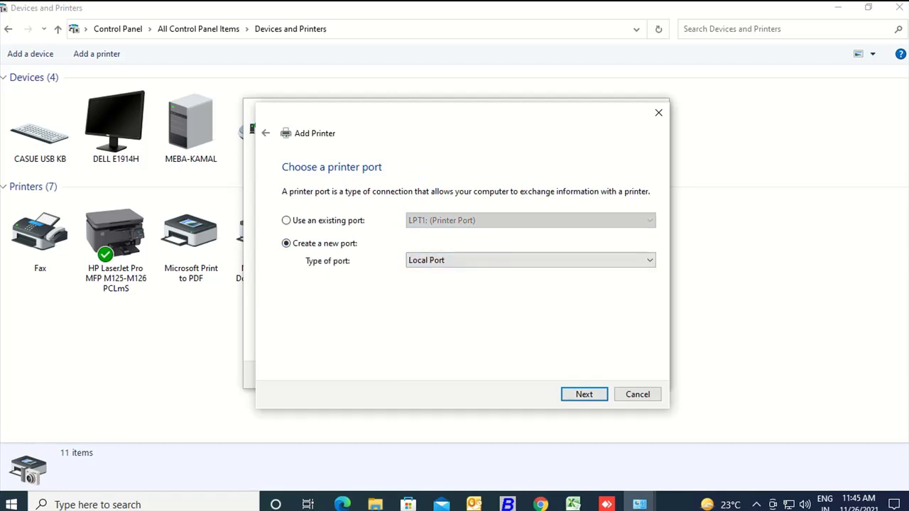
pyautogui.hotkey('alt', 'Down')
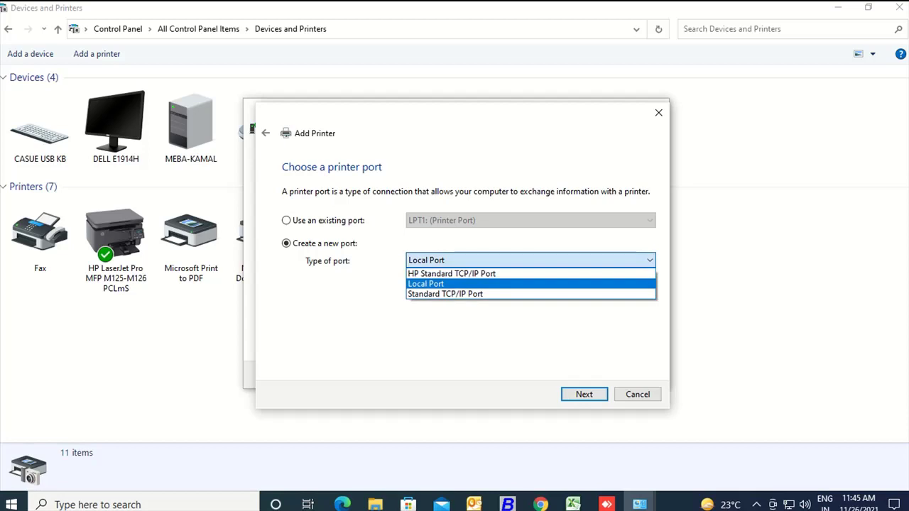
pyautogui.press('Return')
pyautogui.press('Return')
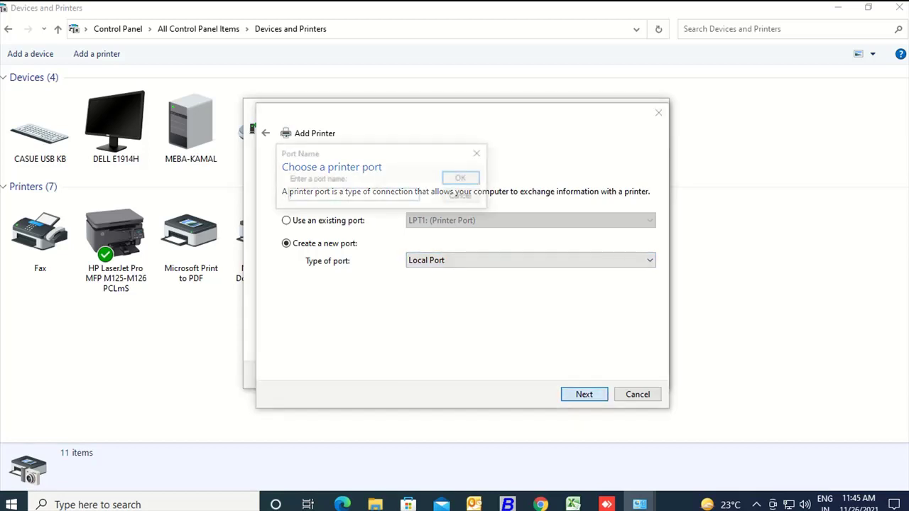
pyautogui.hotkey('ctrl', 'v')
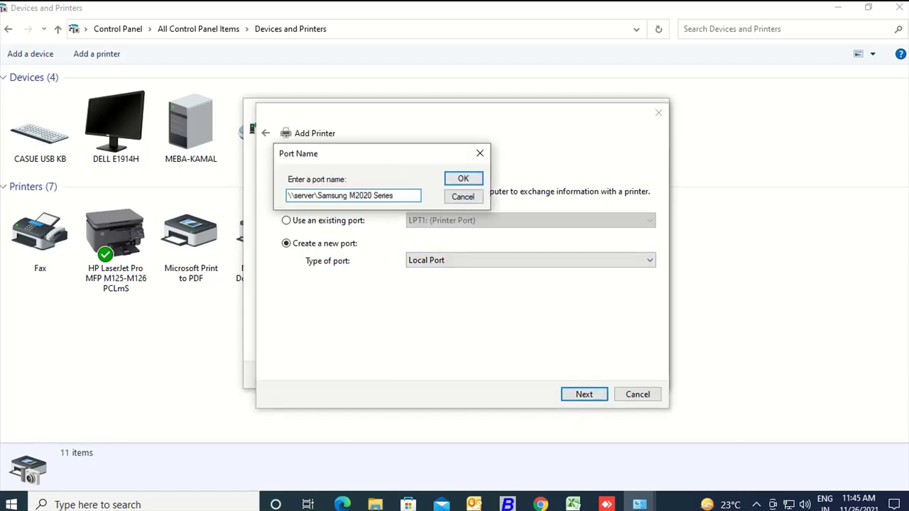
pyautogui.press('Return')
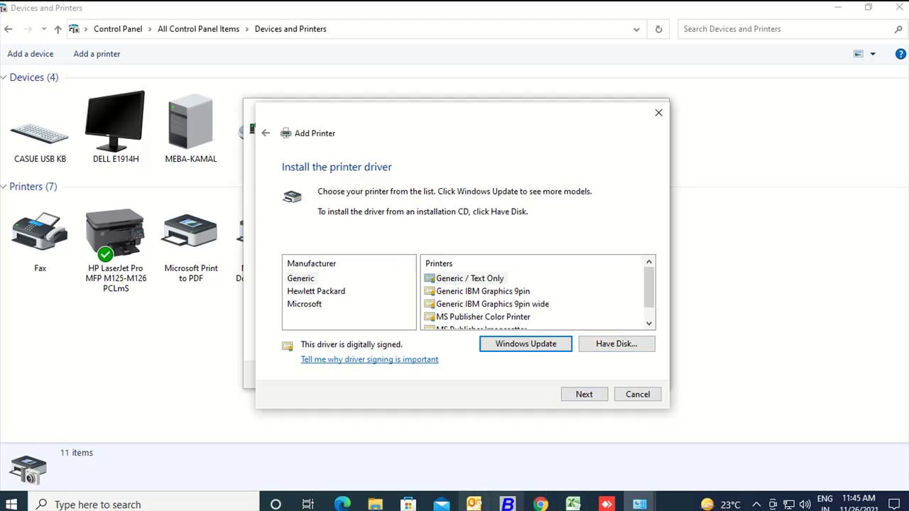
# - Switch to Chrome and search Google in a new tab for "7 zip download"
pyautogui.click(838, 7)
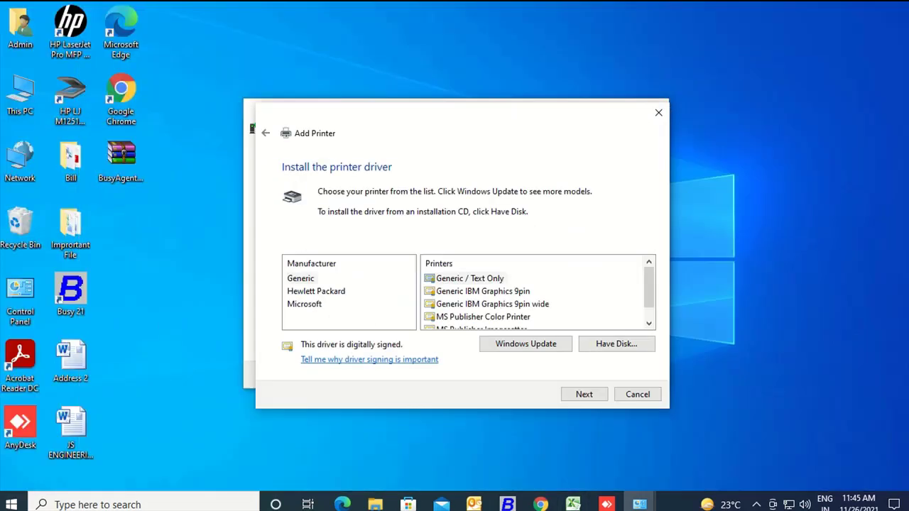
pyautogui.click(541, 504)
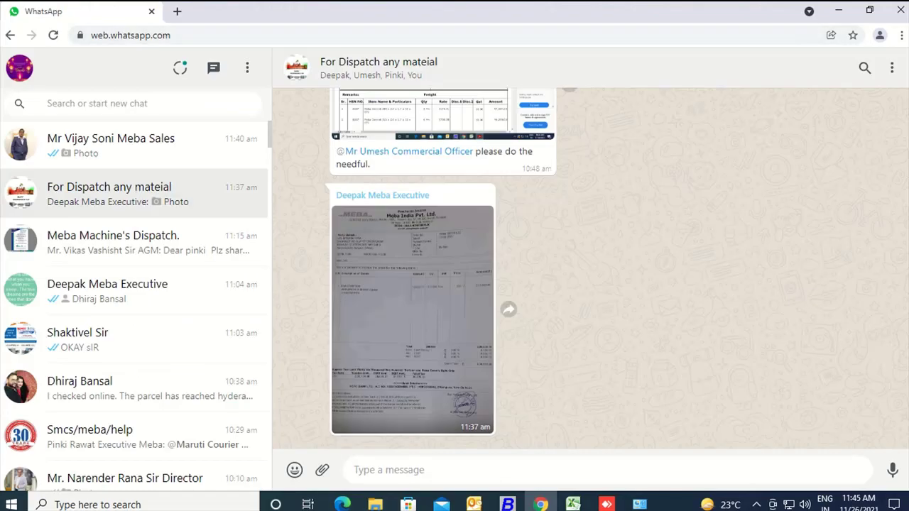
pyautogui.click(177, 11)
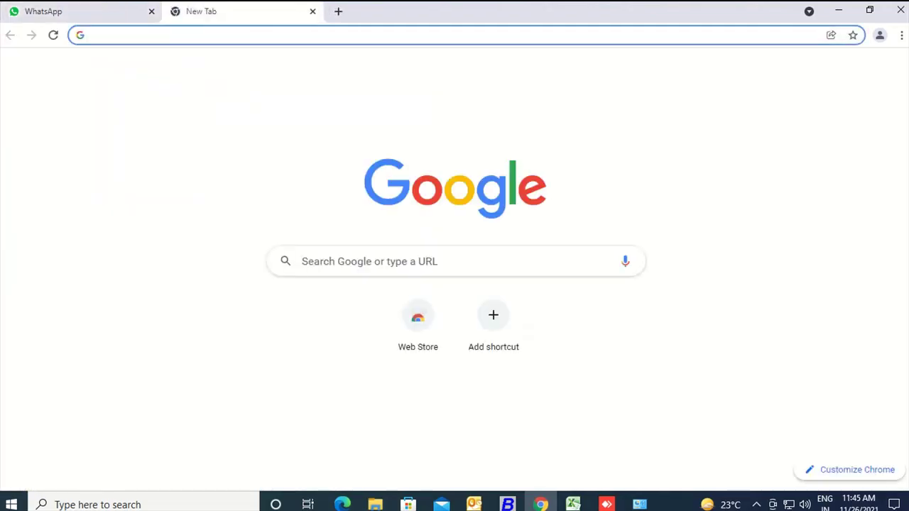
pyautogui.write('2')
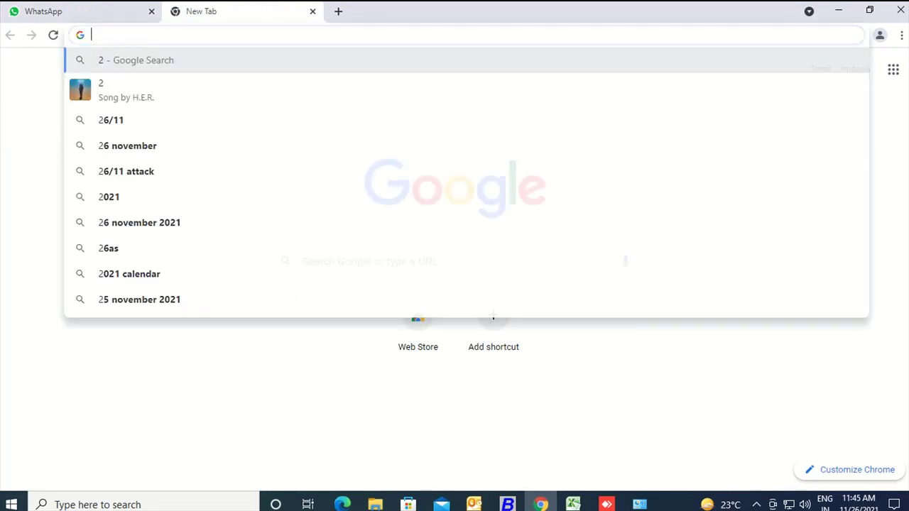
pyautogui.write('7')
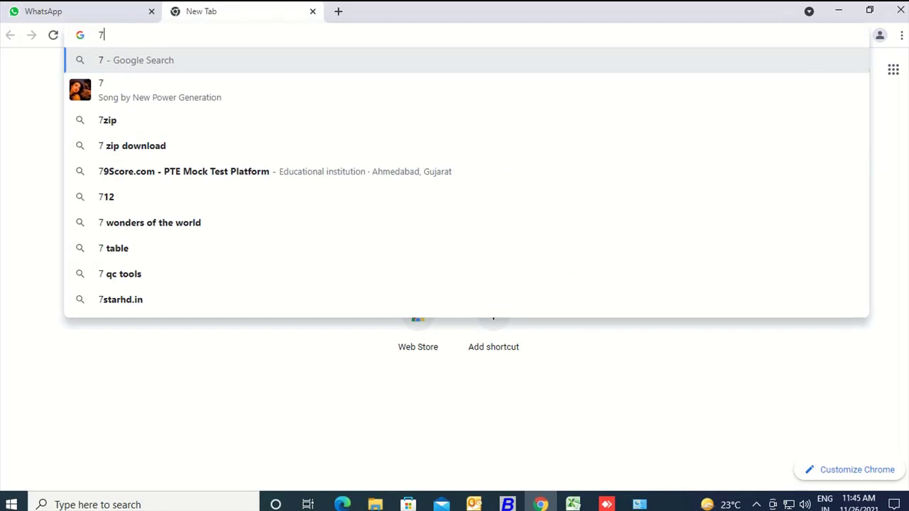
pyautogui.press('Down')
pyautogui.press('Down')
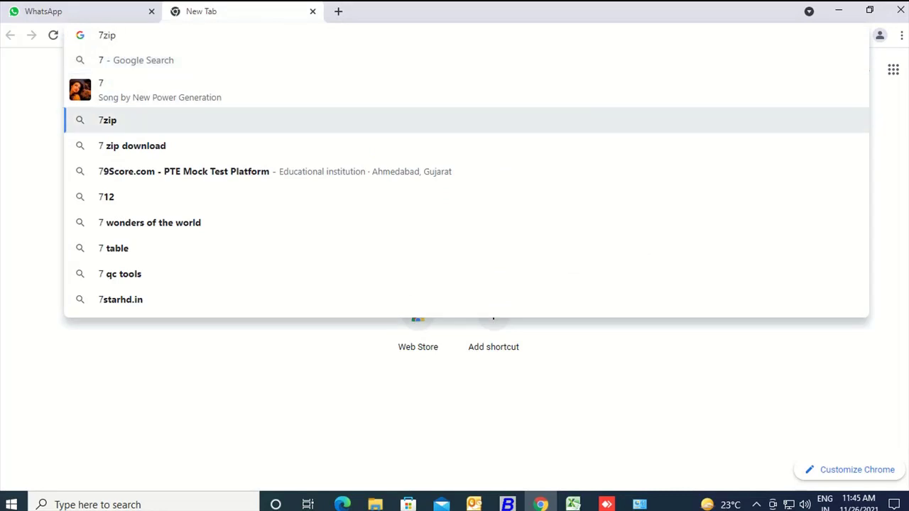
pyautogui.press('Down')
pyautogui.press('Return')
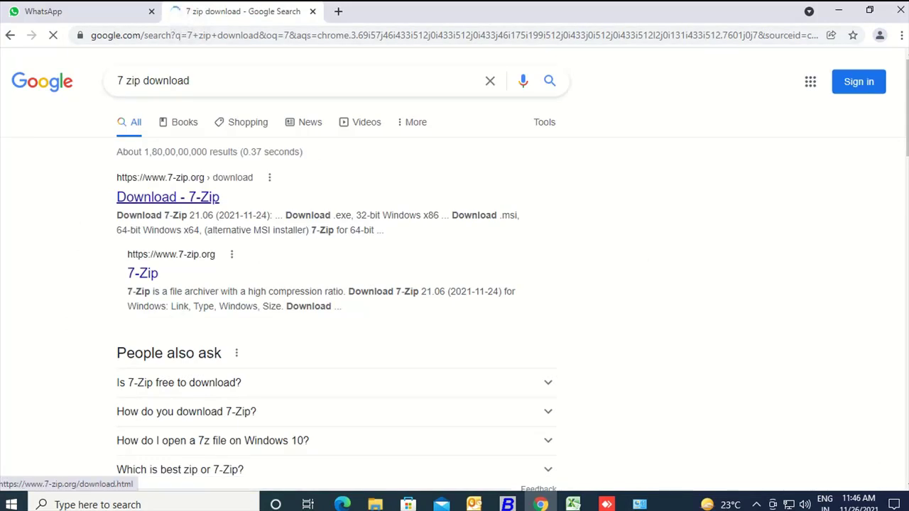
# - Open the Download - 7-Zip result in a new tab and download the 7-Zip 21.06 .exe for 64-bit Windows x64
pyautogui.rightClick(170, 197)
pyautogui.click(223, 205)
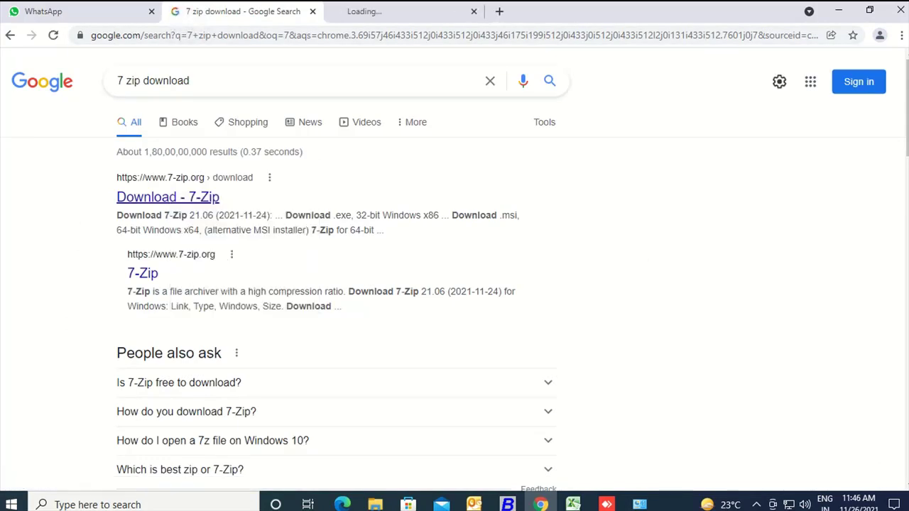
pyautogui.click(397, 12)
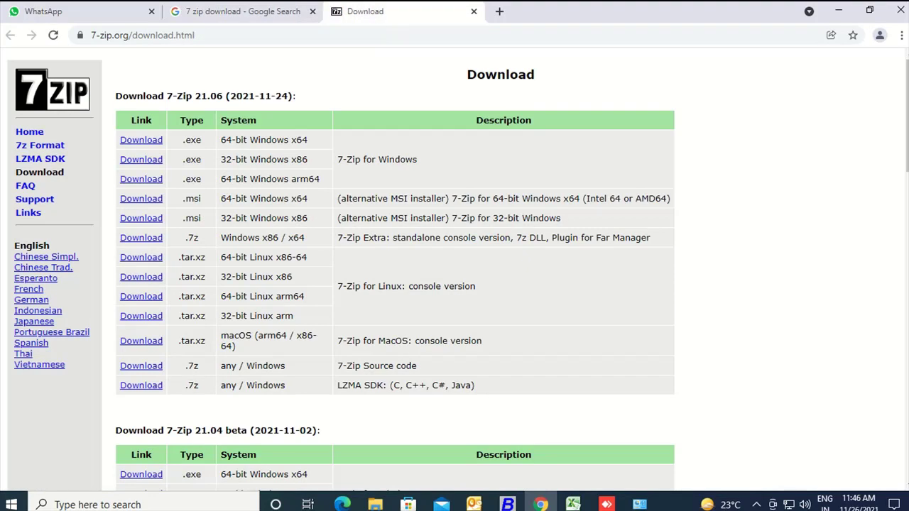
pyautogui.press('F5')
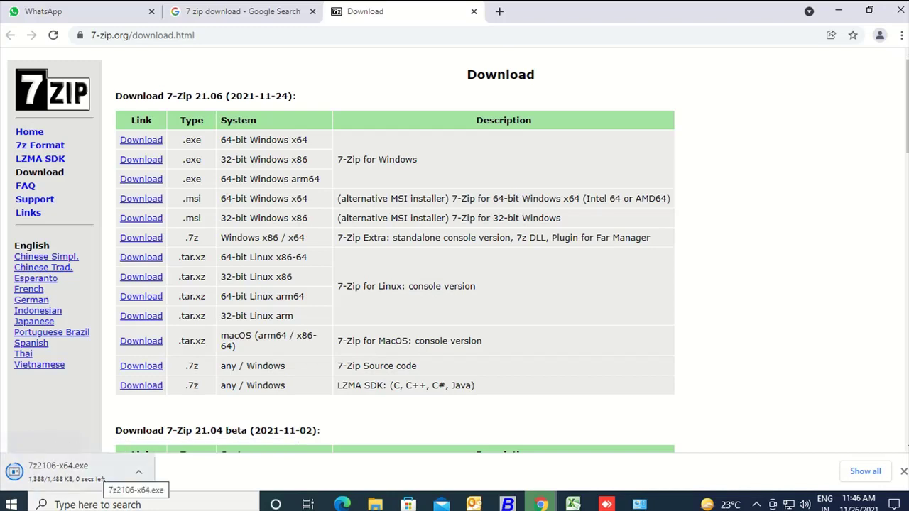
# - Launch the downloaded 7z2106-x64.exe installer and allow it to run despite SmartScreen
pyautogui.click(113, 473)
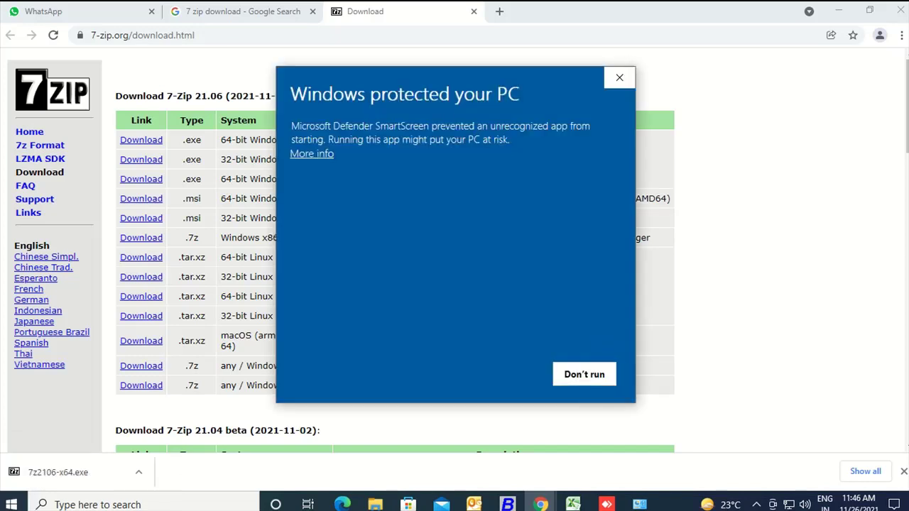
pyautogui.click(311, 153)
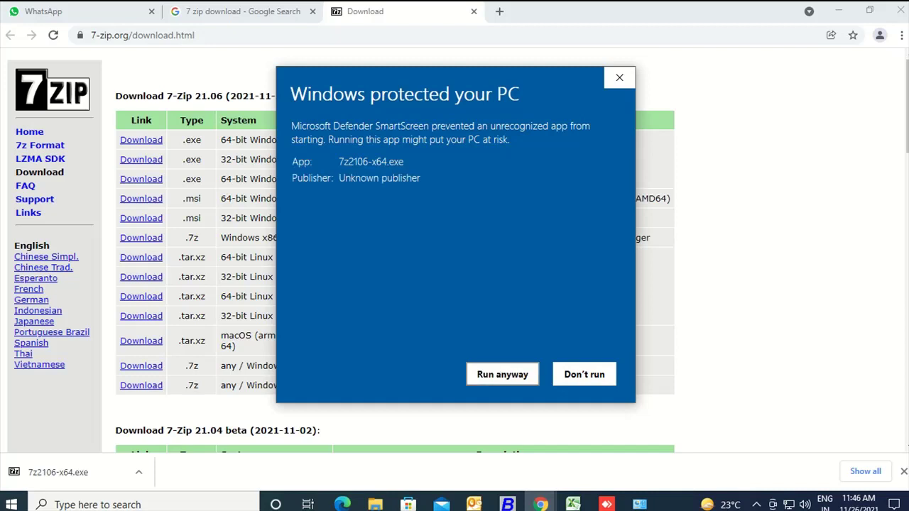
pyautogui.click(502, 374)
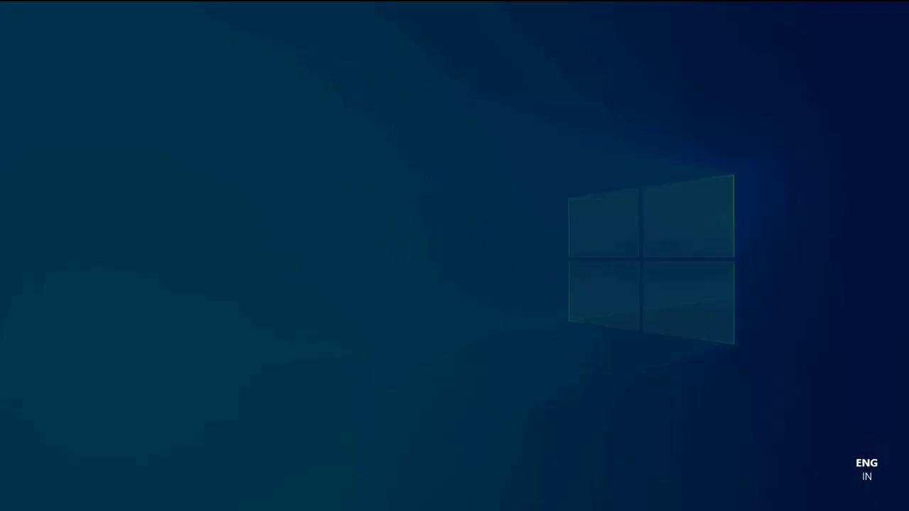
# - Allow the 7-Zip installer to make changes, install 7-Zip 21.06 (x64) in C:\Program Files\7-Zip\, and close the setup
pyautogui.click(387, 347)
pyautogui.press('Return')
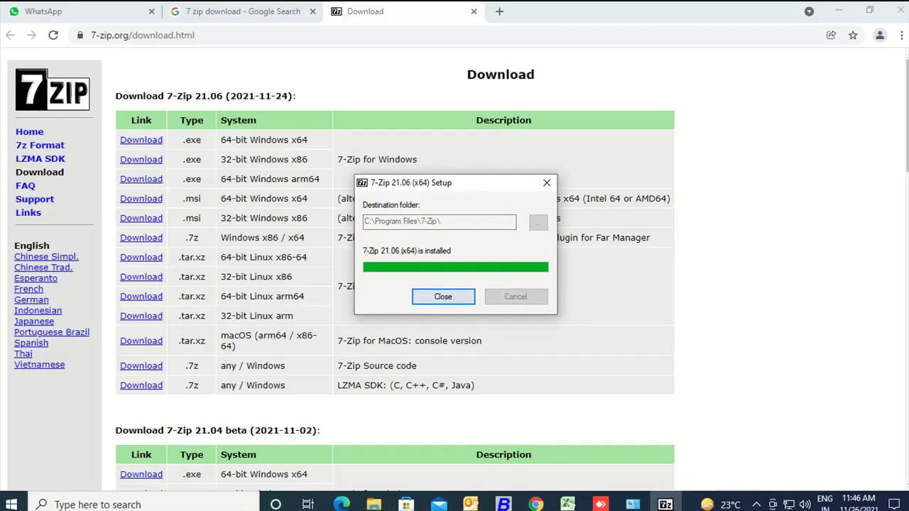
pyautogui.press('Return')
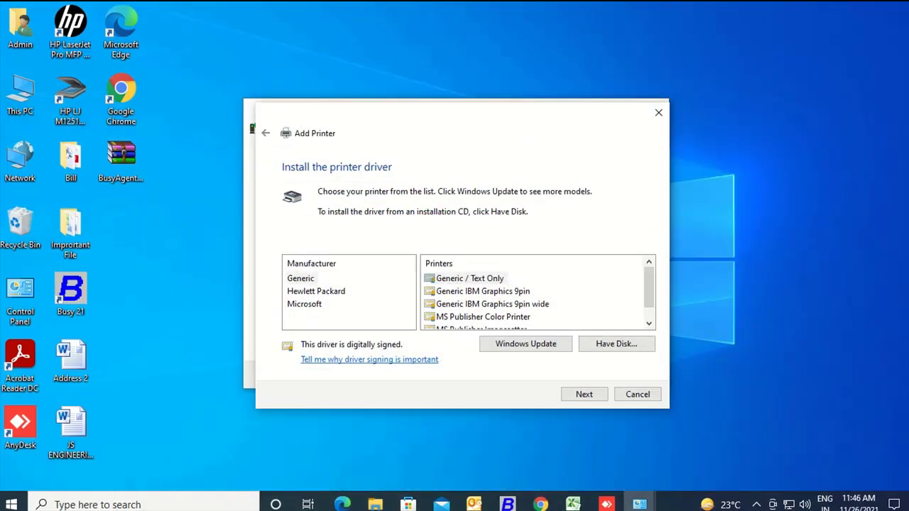
# - Extract the M2020_Series_WIN_SPL_V3.12.75.04.19 driver installer on the desktop with 7-Zip into a folder of the same name
pyautogui.rightClick(679, 502)
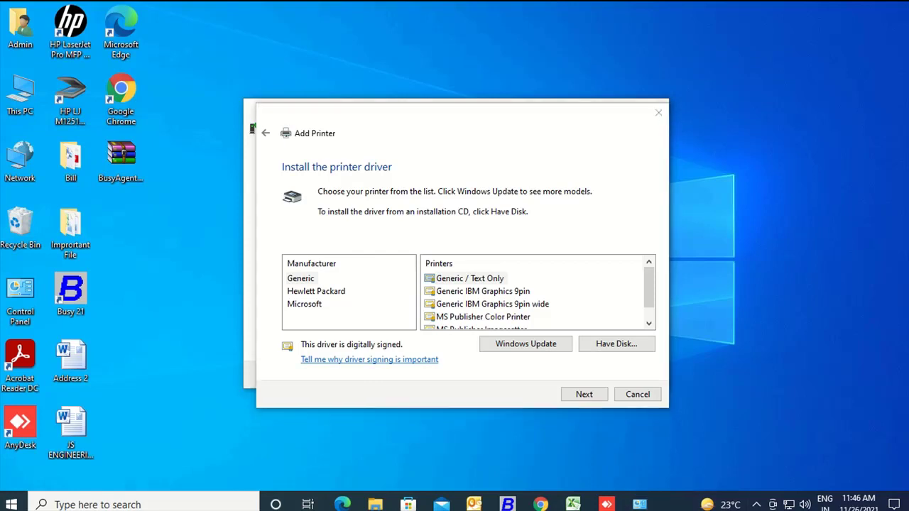
pyautogui.click(735, 408)
pyautogui.click(374, 160)
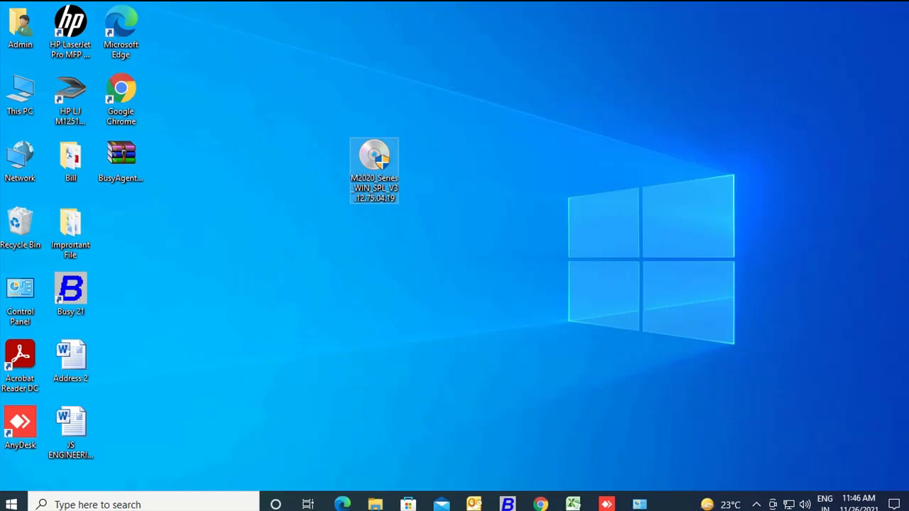
pyautogui.rightClick(377, 163)
pyautogui.moveTo(410, 195)
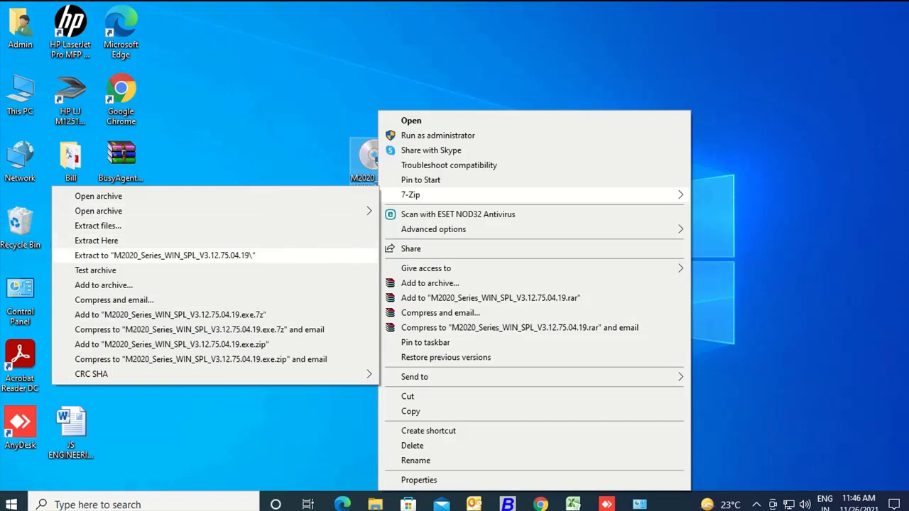
pyautogui.click(163, 254)
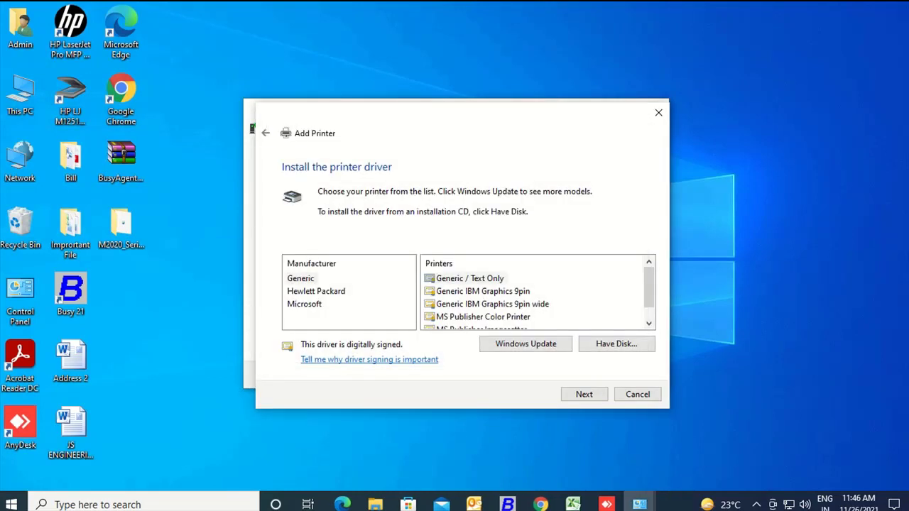
# - Choose to install the printer driver from disk and browse to the Desktop for the manufacturer's files
pyautogui.click(617, 344)
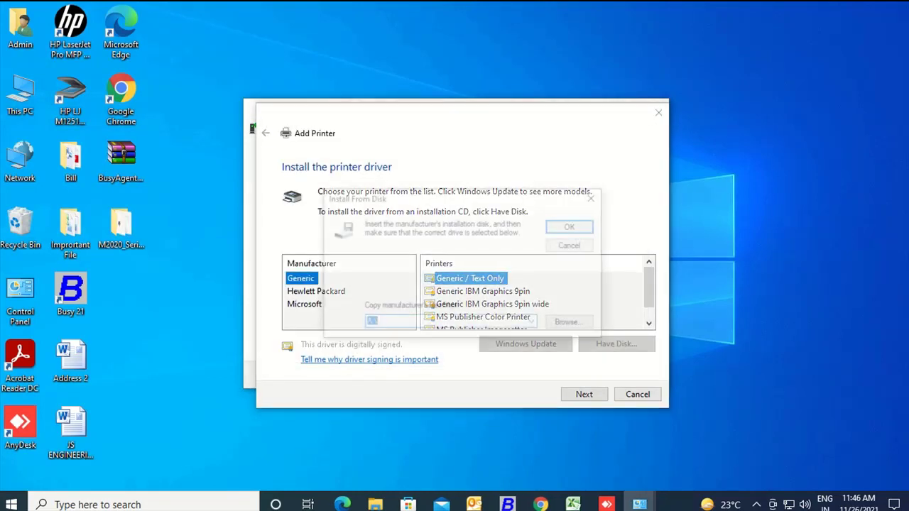
pyautogui.press('Tab')
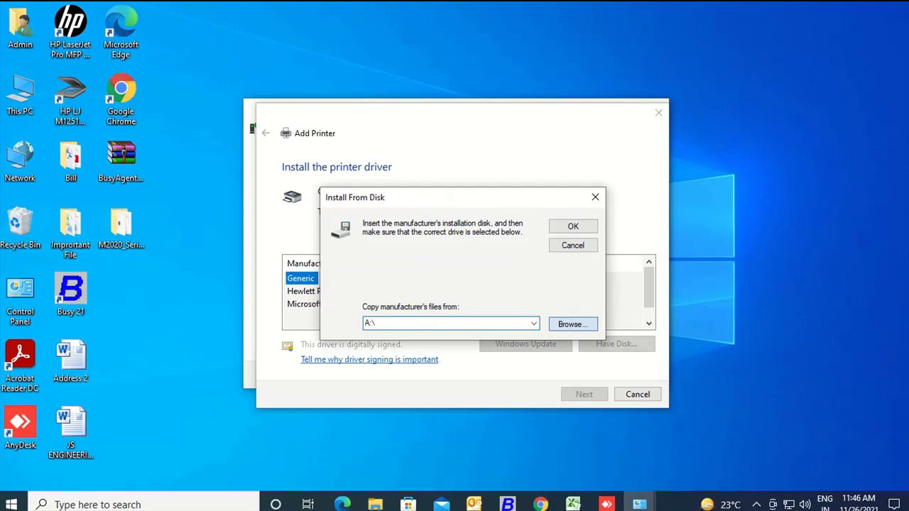
pyautogui.press('space')
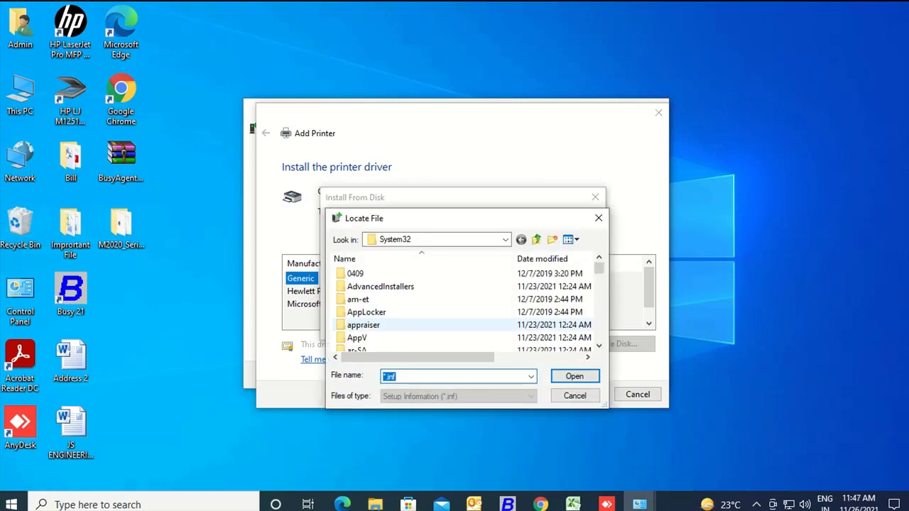
pyautogui.click(435, 240)
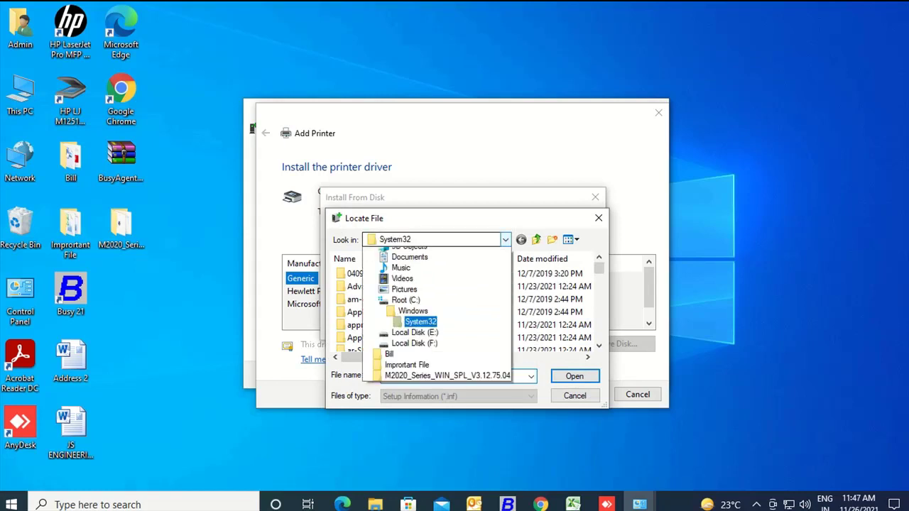
pyautogui.press('Down')
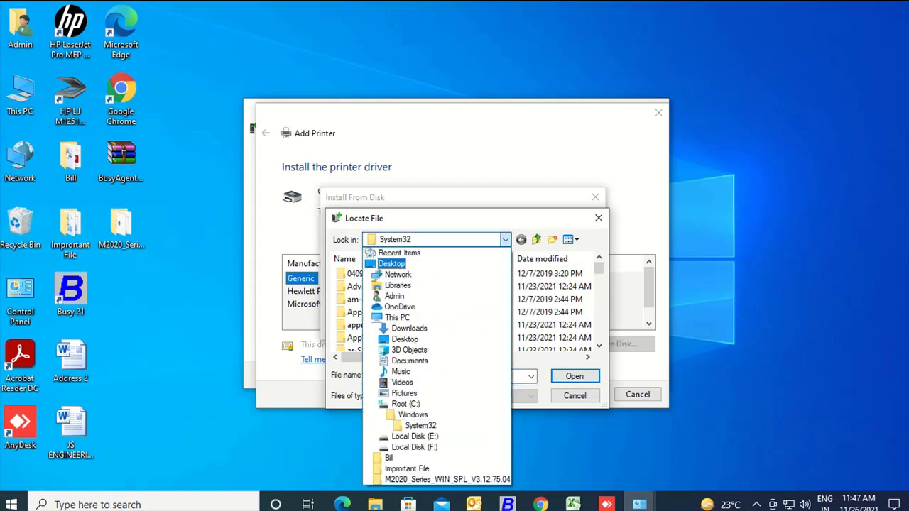
pyautogui.press('Return')
pyautogui.scroll(-5, 405, 334)
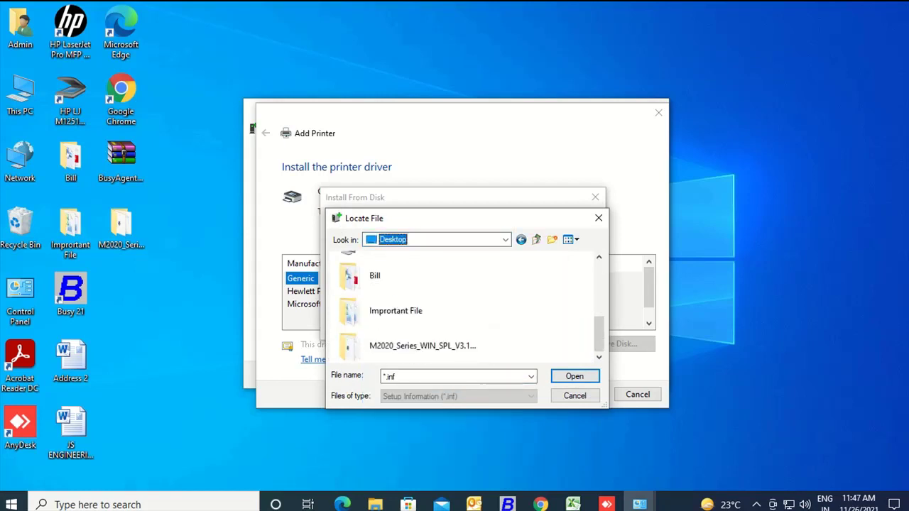
# - Load the driver's .inf file from the Printer\SPL subfolder of the extracted M2020_Series_WIN_SPL_V3.12.75.04.19 folder
pyautogui.doubleClick(406, 346)
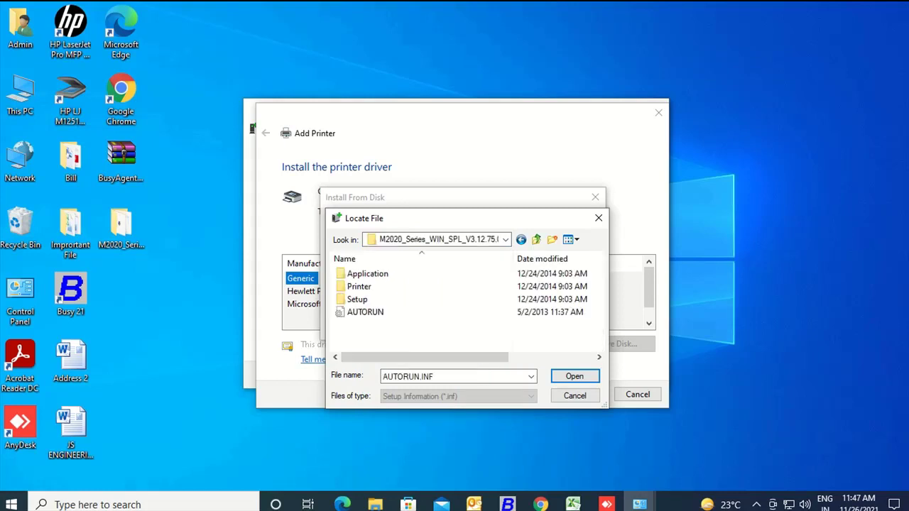
pyautogui.doubleClick(358, 287)
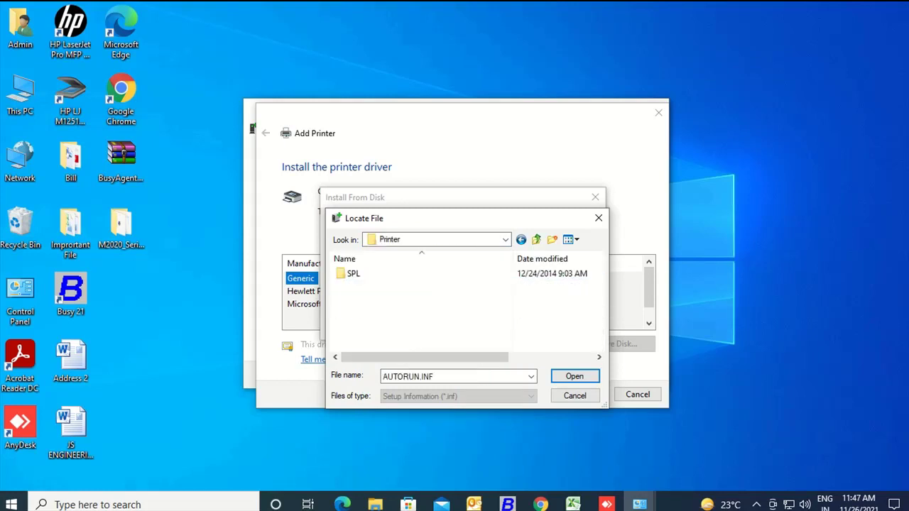
pyautogui.doubleClick(354, 274)
pyautogui.click(356, 312)
pyautogui.click(575, 376)
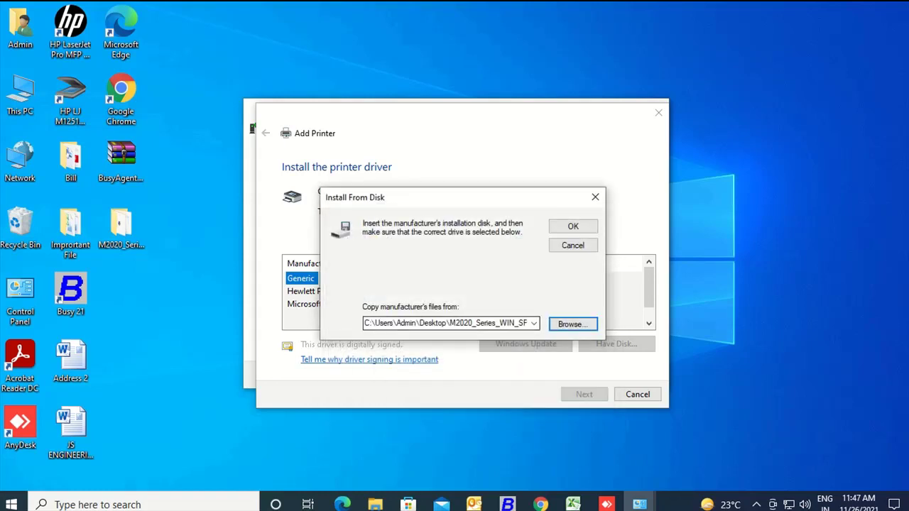
pyautogui.click(572, 226)
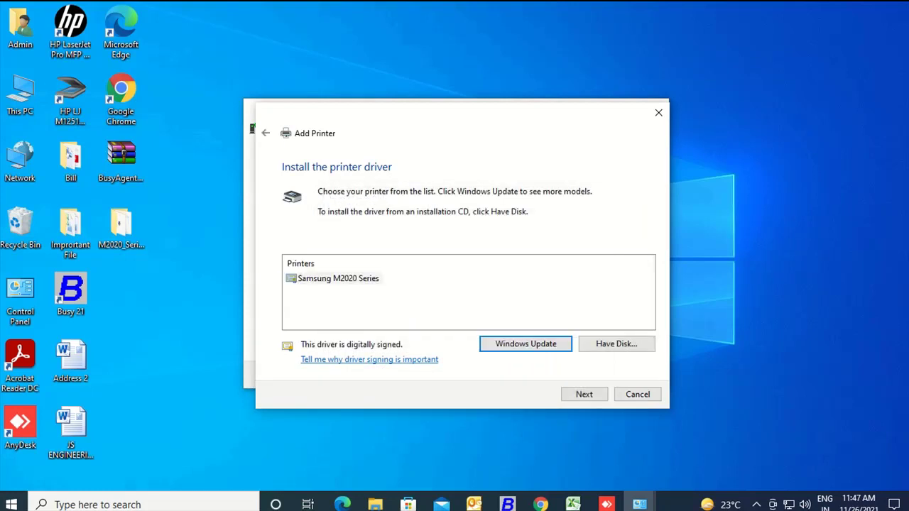
# - Install the Samsung M2020 Series driver under the printer name Samsung M2020 Series, allow the driver installation, and finish the wizard
pyautogui.click(583, 394)
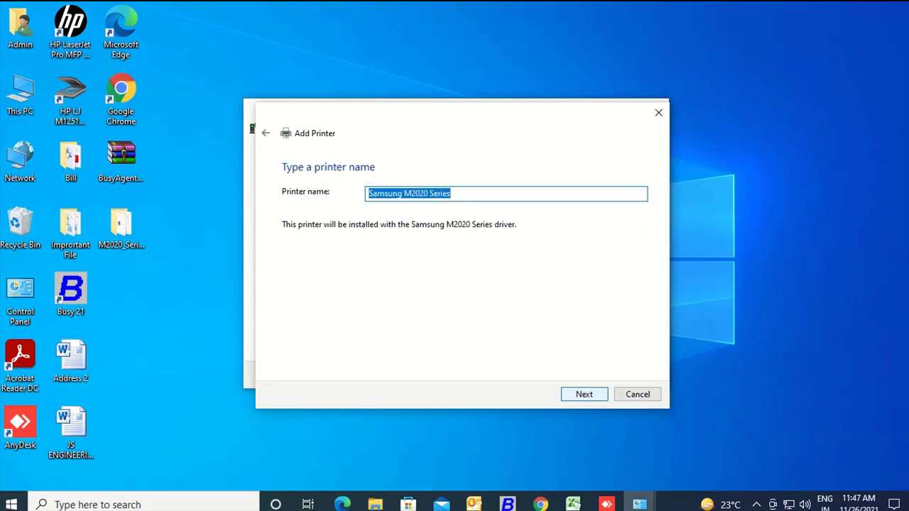
pyautogui.press('Return')
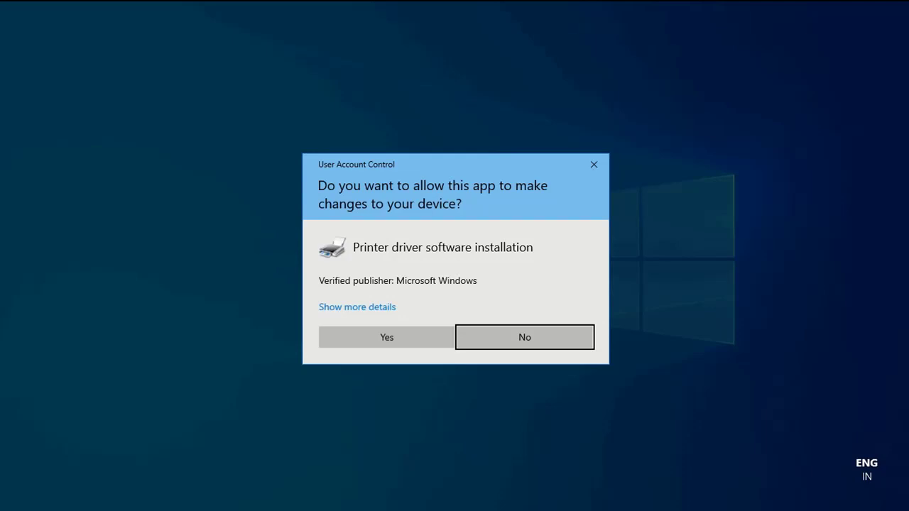
pyautogui.click(386, 337)
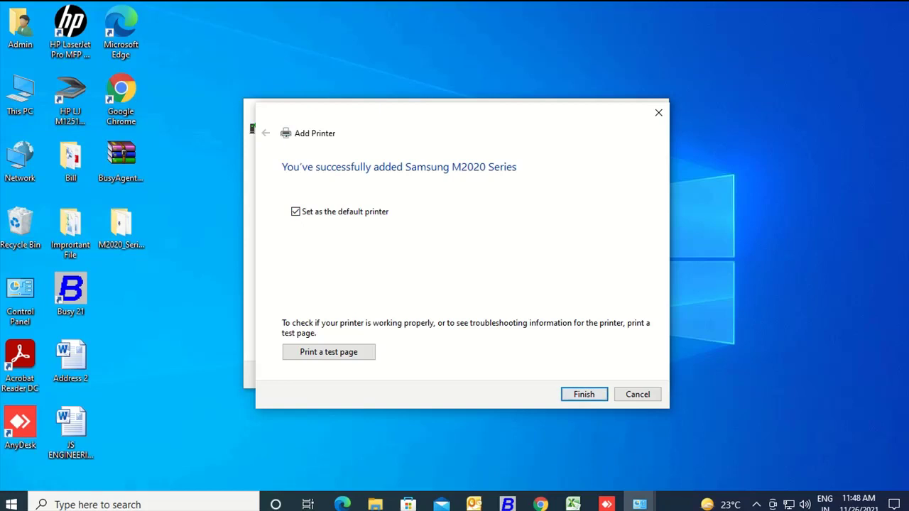
pyautogui.press('Return')
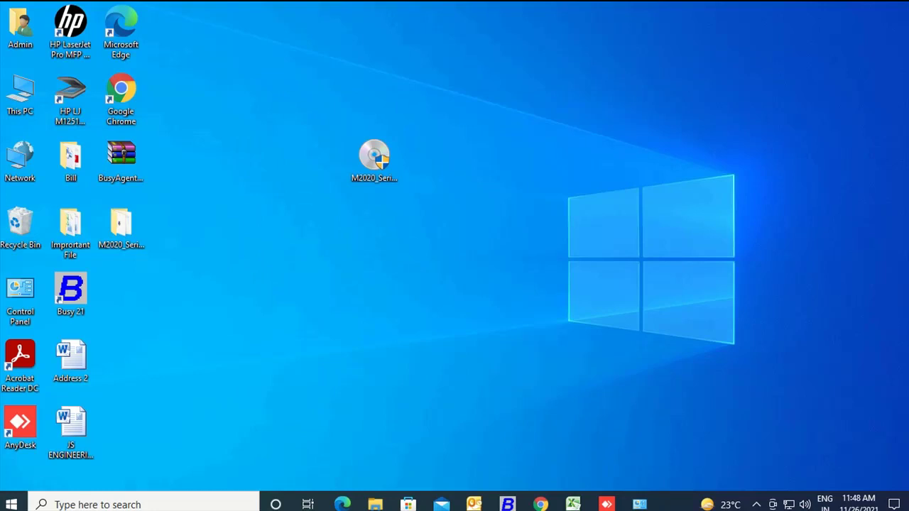
# - Permanently delete the M2020_Series driver installer and its extracted folder from the desktop
pyautogui.moveTo(422, 111); pyautogui.dragTo(355, 206)
pyautogui.keyDown('ctrl'); pyautogui.click(120, 229); pyautogui.keyUp('ctrl')
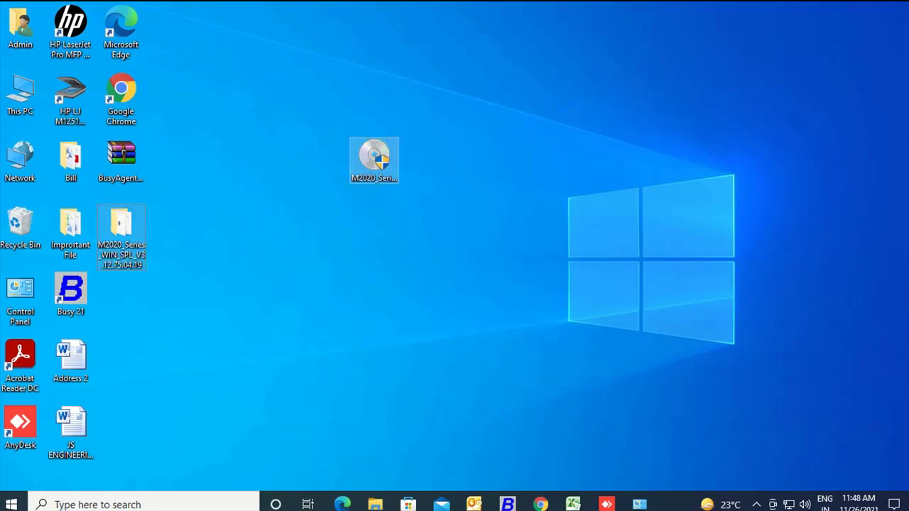
pyautogui.hotkey('shift', 'Delete')
pyautogui.press('Return')
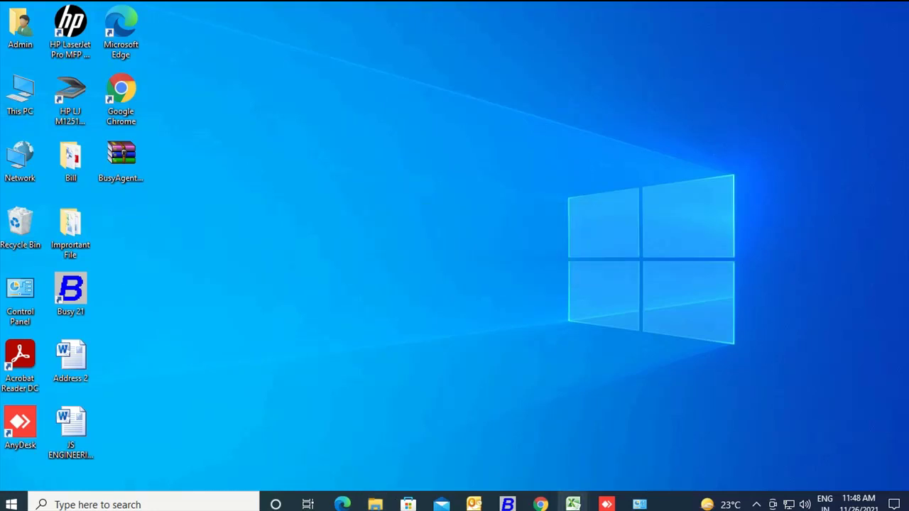
# - Switch to Devices and Printers and set Samsung M2020 Series as the default printer
pyautogui.click(640, 504)
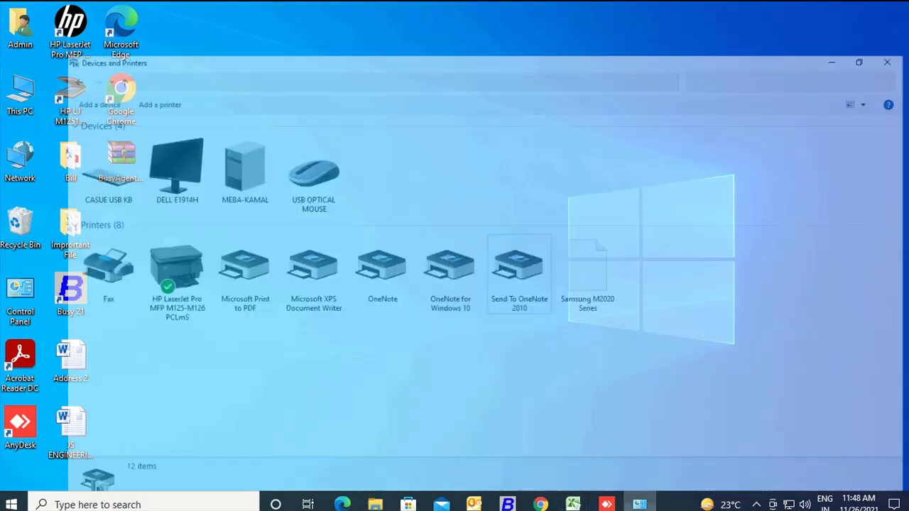
pyautogui.rightClick(560, 245)
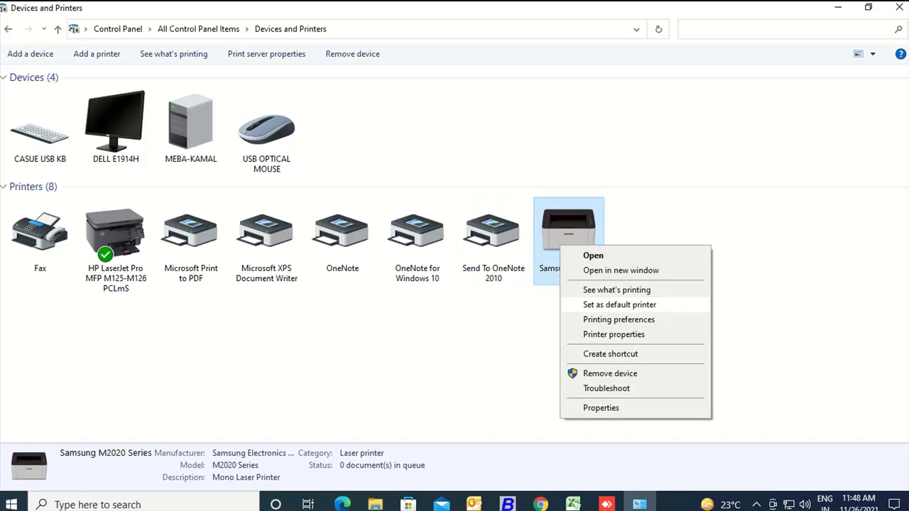
pyautogui.press('Return')
# - Print a test page from the printer properties of Samsung M2020 Series
pyautogui.rightClick(568, 252)
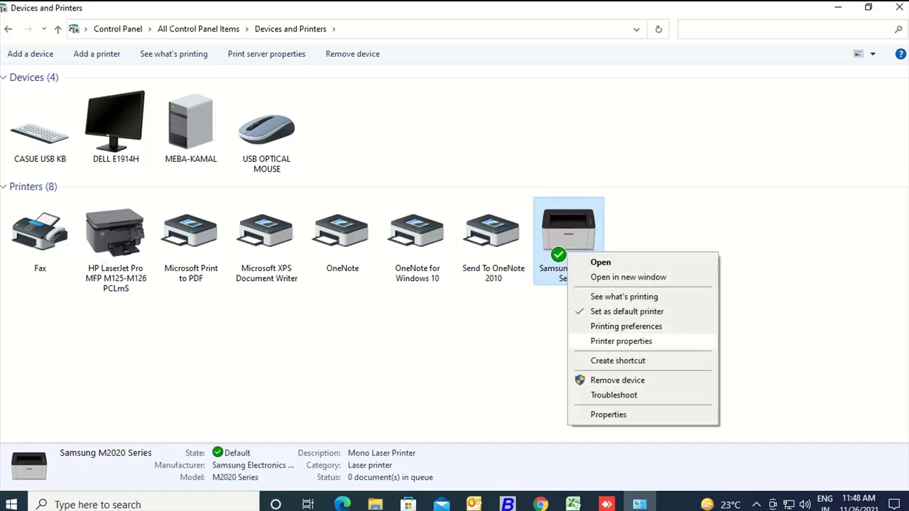
pyautogui.press('Return')
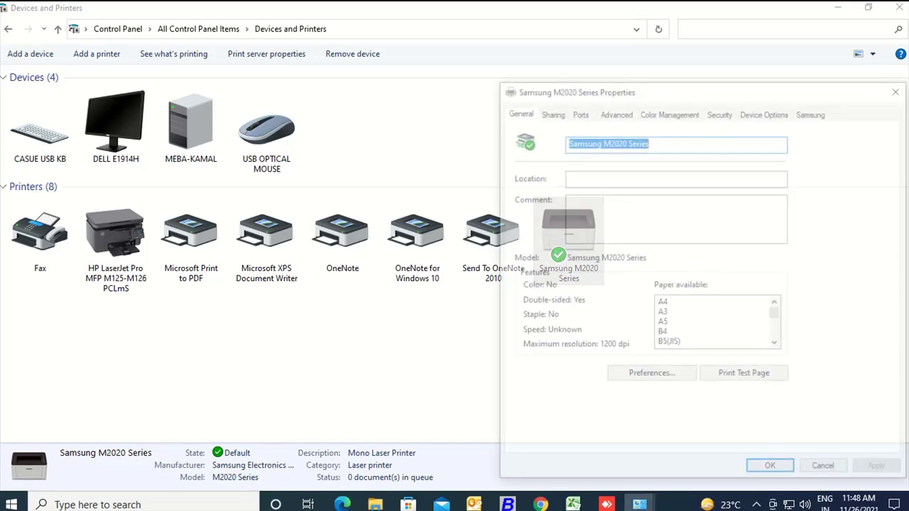
pyautogui.click(745, 375)
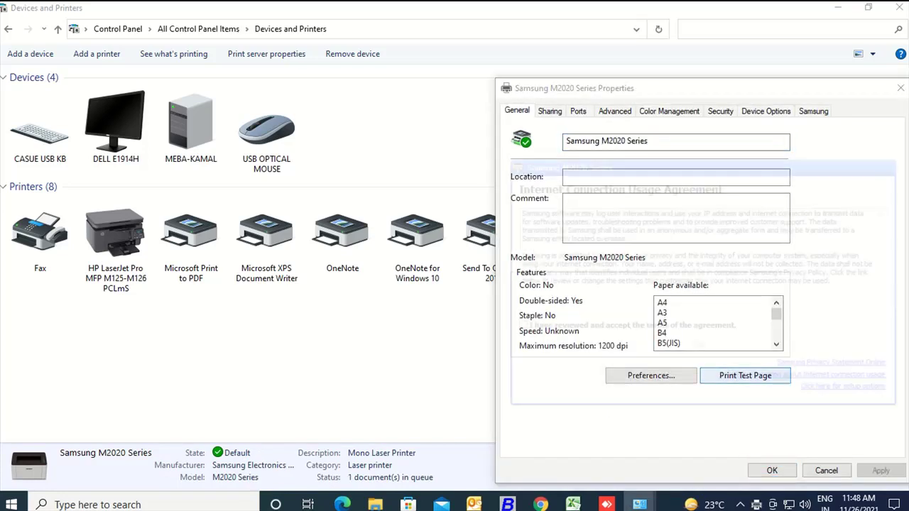
# - Accept Samsung's Internet Connection Usage Agreement, dismiss the test page notice, and close the printer properties with OK
pyautogui.click(516, 327)
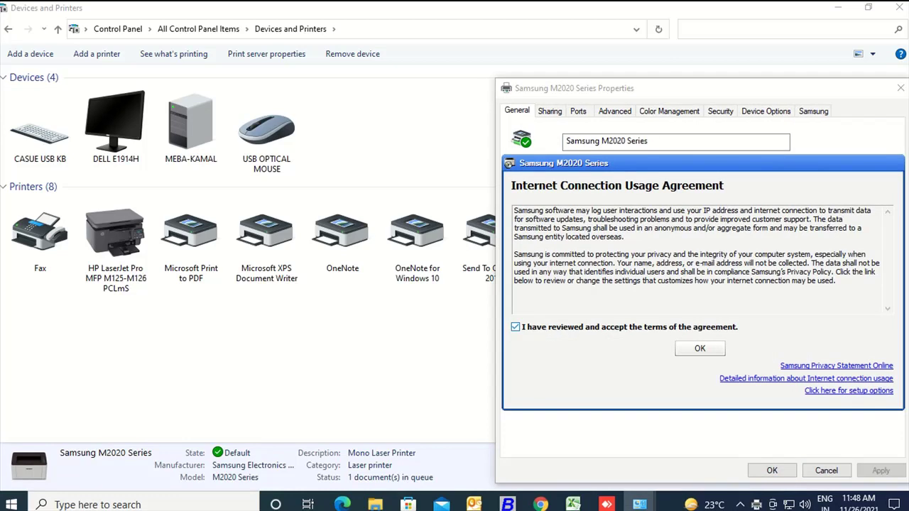
pyautogui.press('Tab')
pyautogui.press('Return')
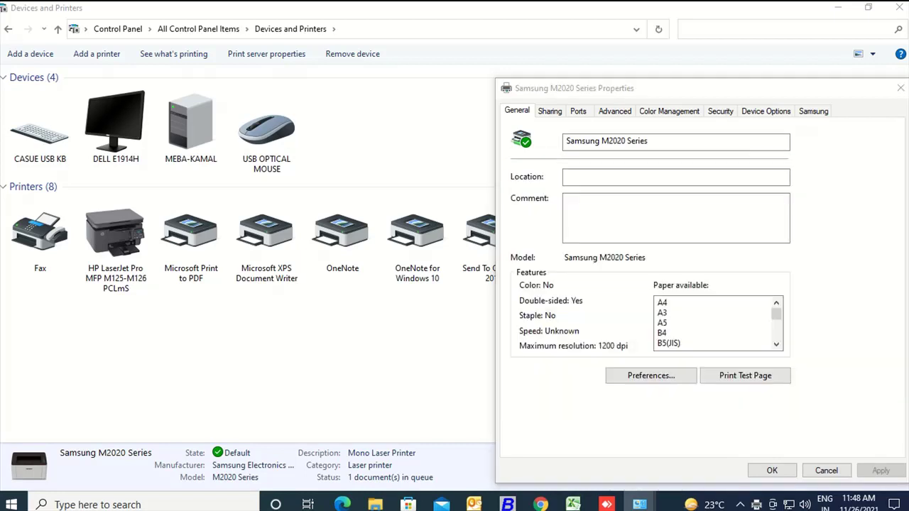
pyautogui.press('Return')
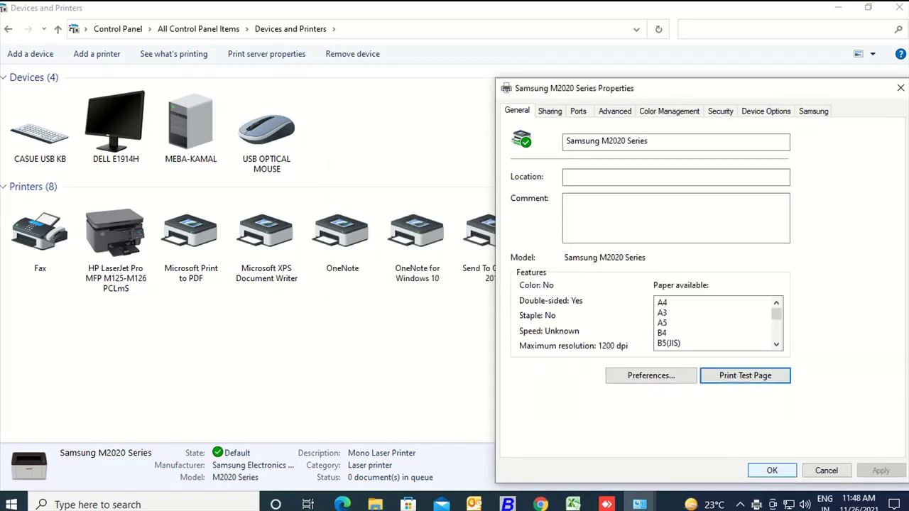
pyautogui.click(771, 470)
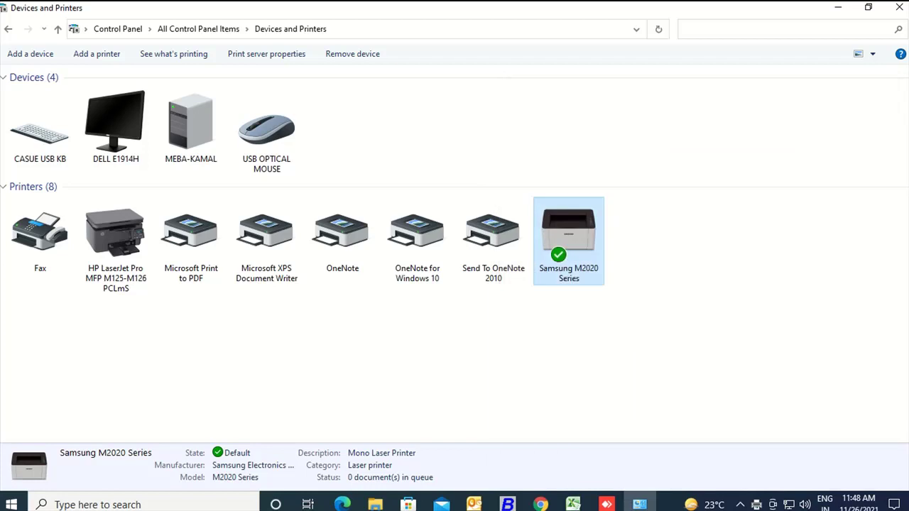
# - Close Devices and Printers and refresh the desktop
pyautogui.click(495, 319)
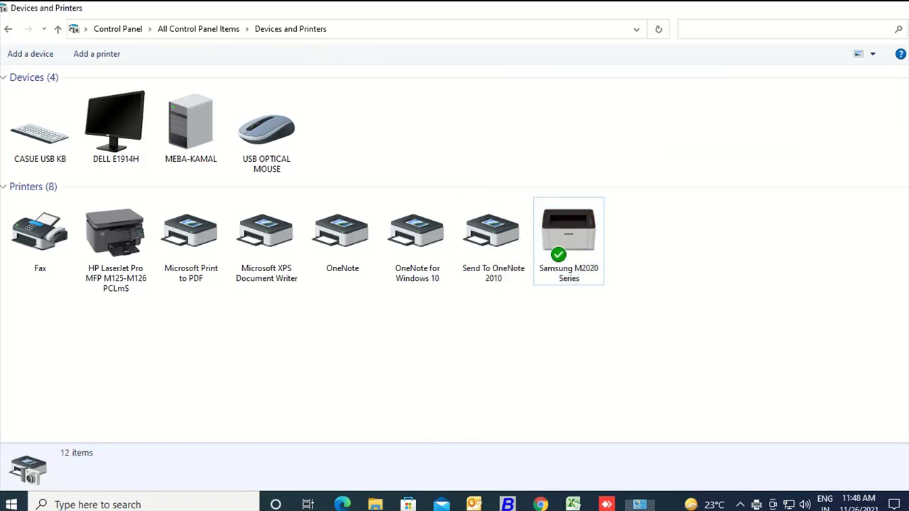
pyautogui.hotkey('alt', 'F4')
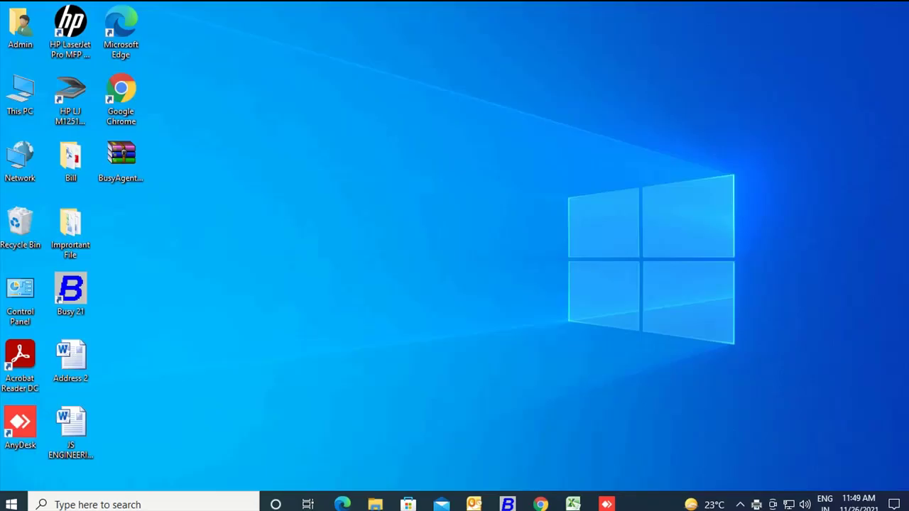
pyautogui.rightClick(448, 151)
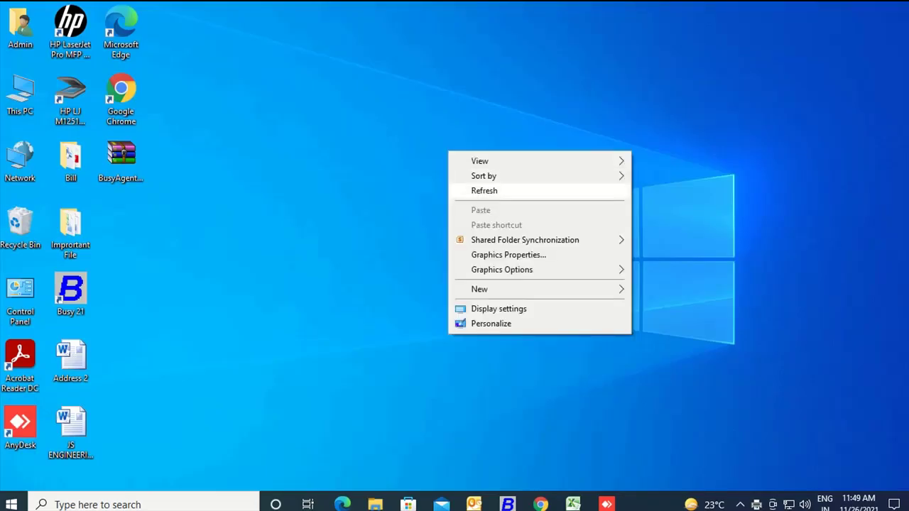
pyautogui.click(484, 191)
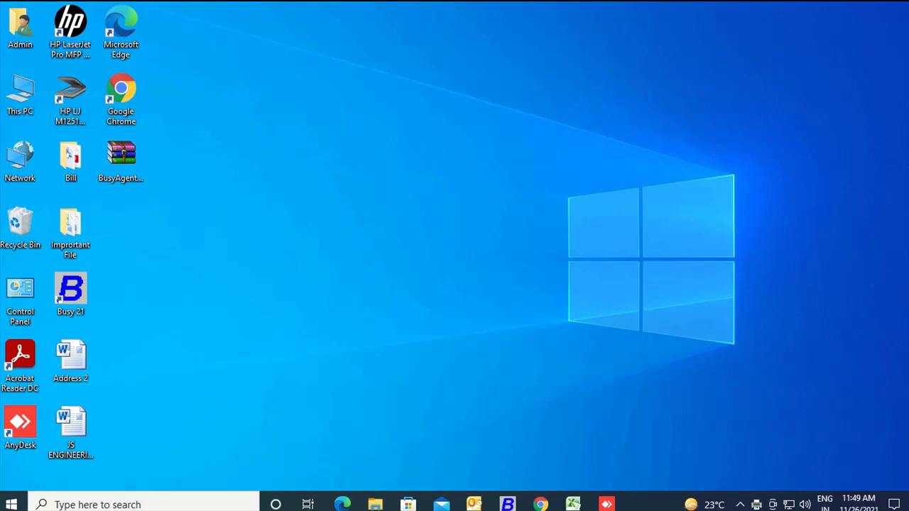